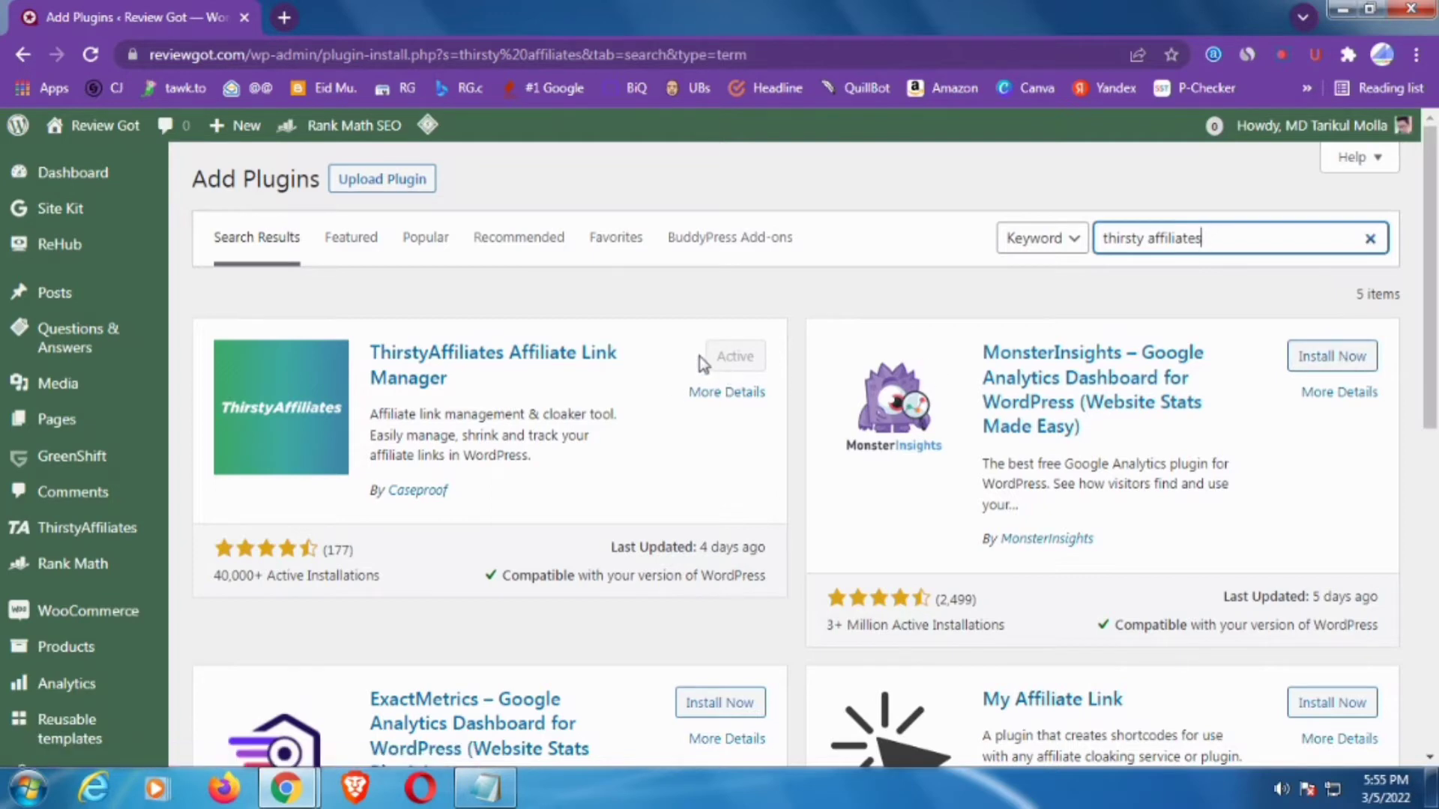
# Look through the thirsty affiliates plugin search results and open the list of installed plugins
pyautogui.scroll(-1, 365, 431)
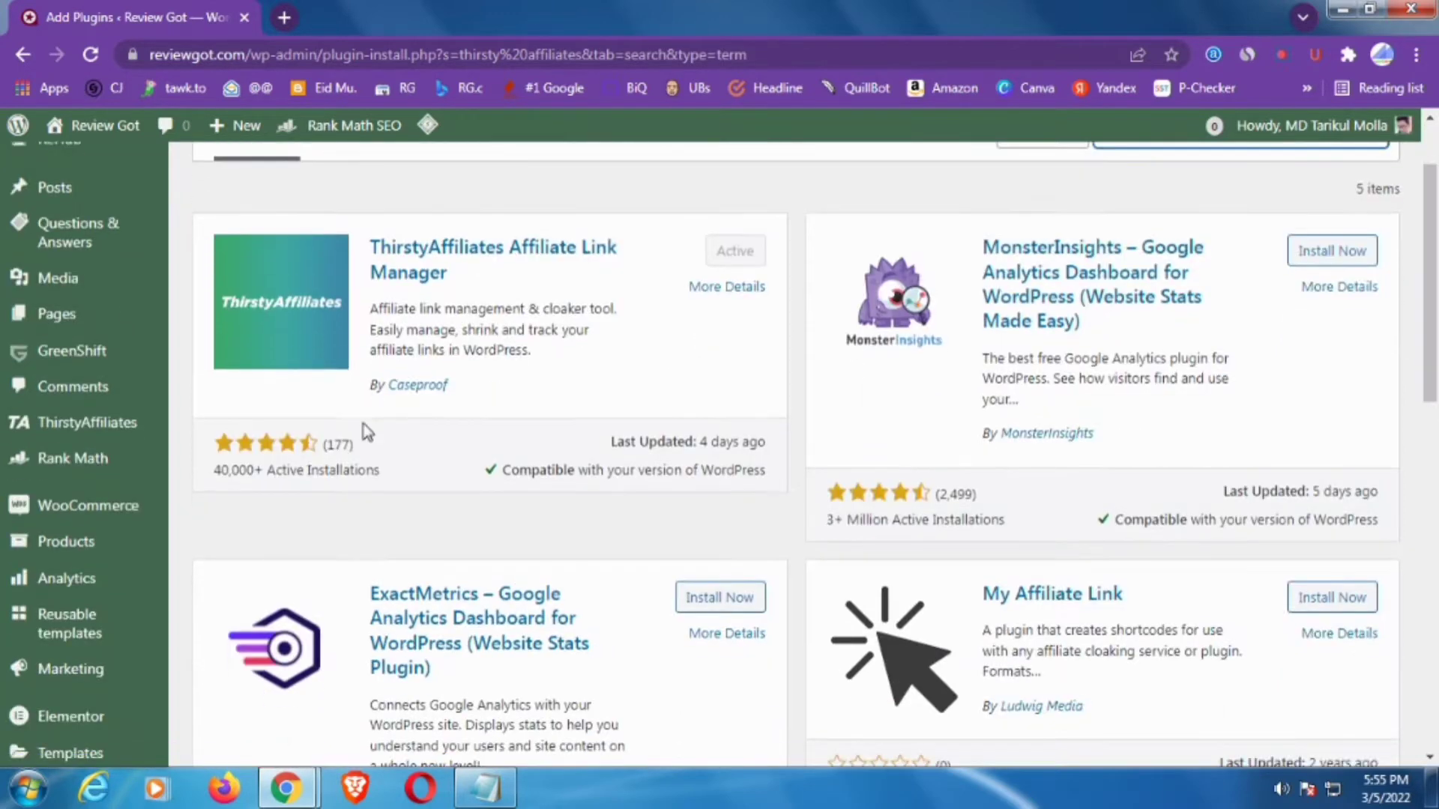
pyautogui.scroll(-1, 495, 405)
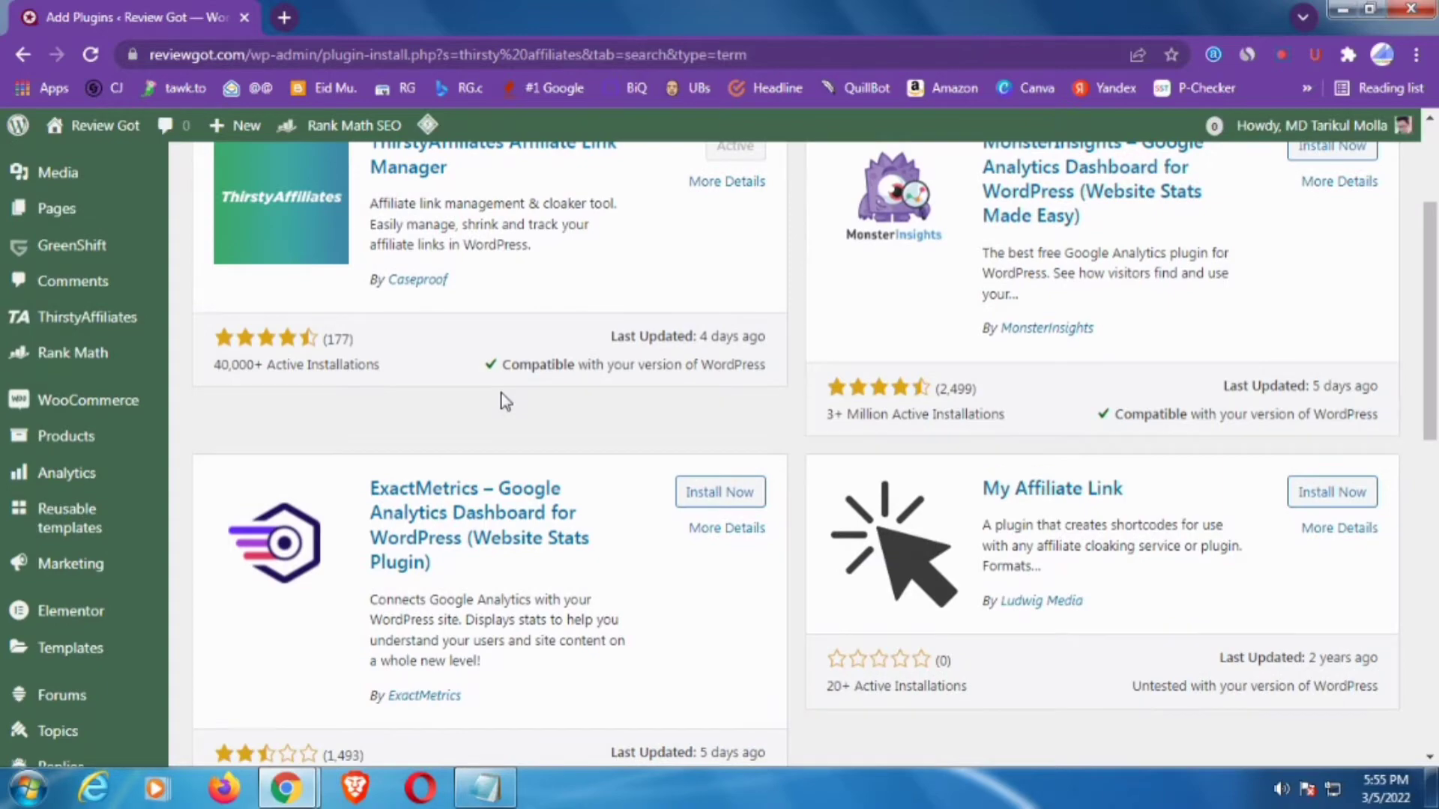
pyautogui.scroll(-2, 500, 402)
pyautogui.scroll(4, 525, 382)
pyautogui.scroll(-3, 538, 372)
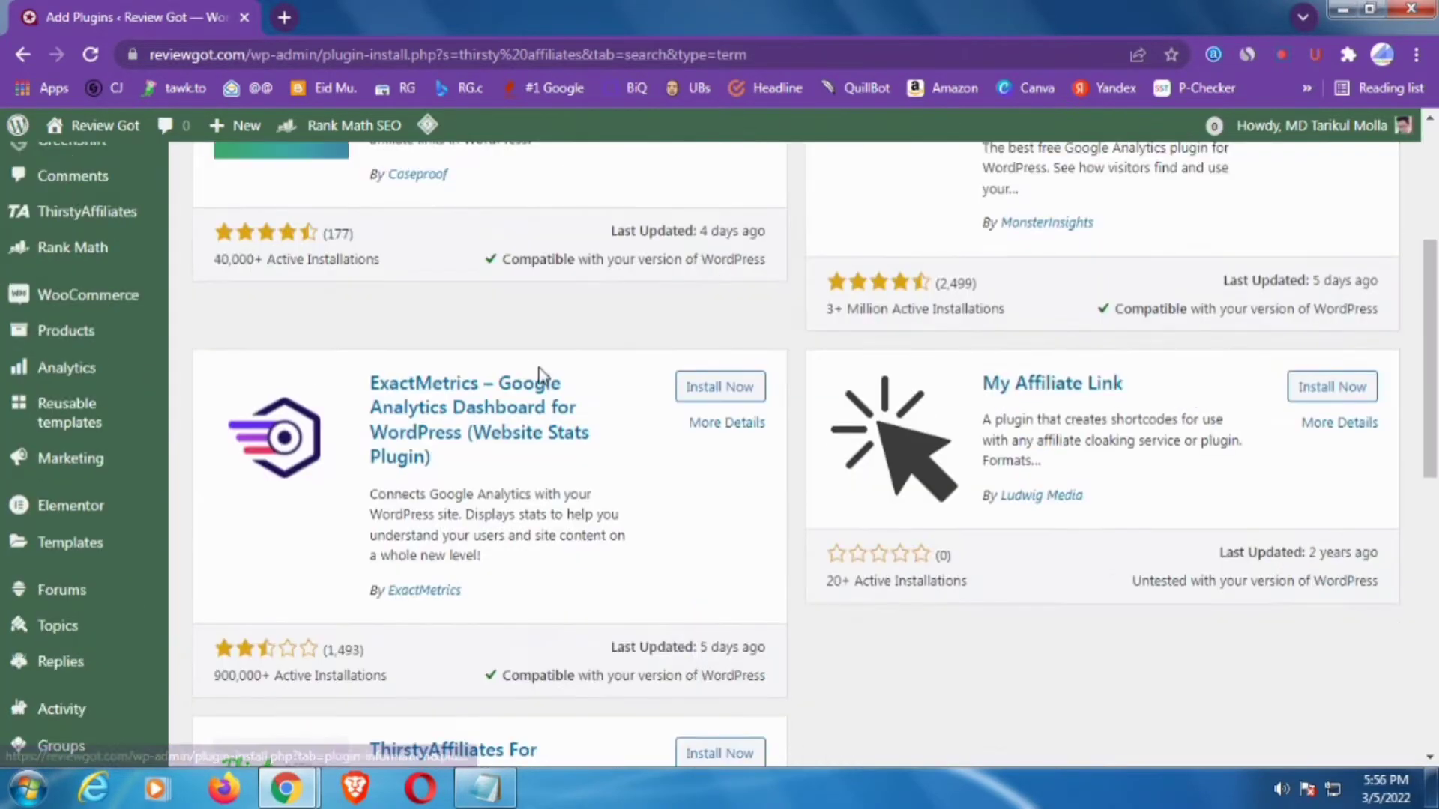
pyautogui.scroll(-4, 32, 375)
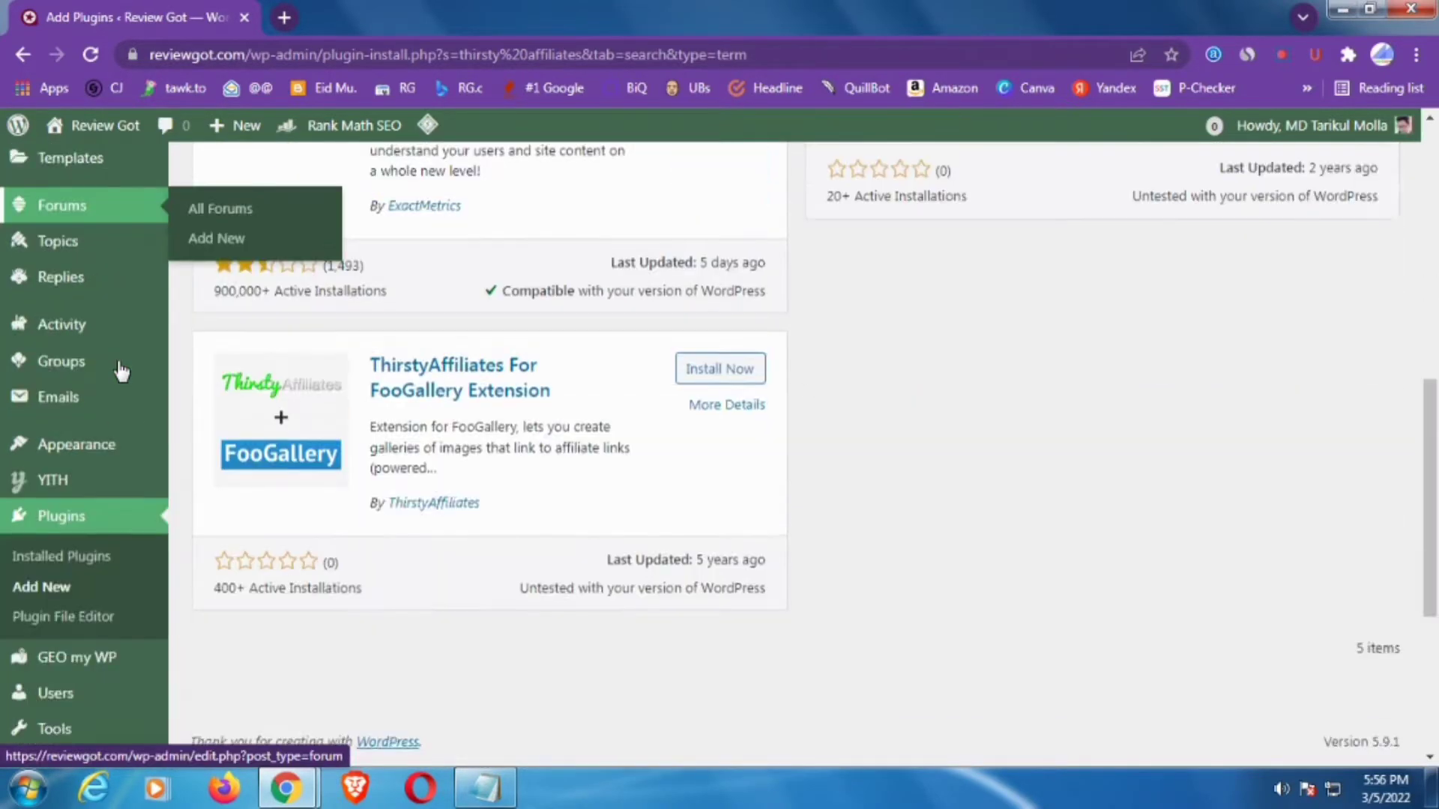
pyautogui.click(60, 519)
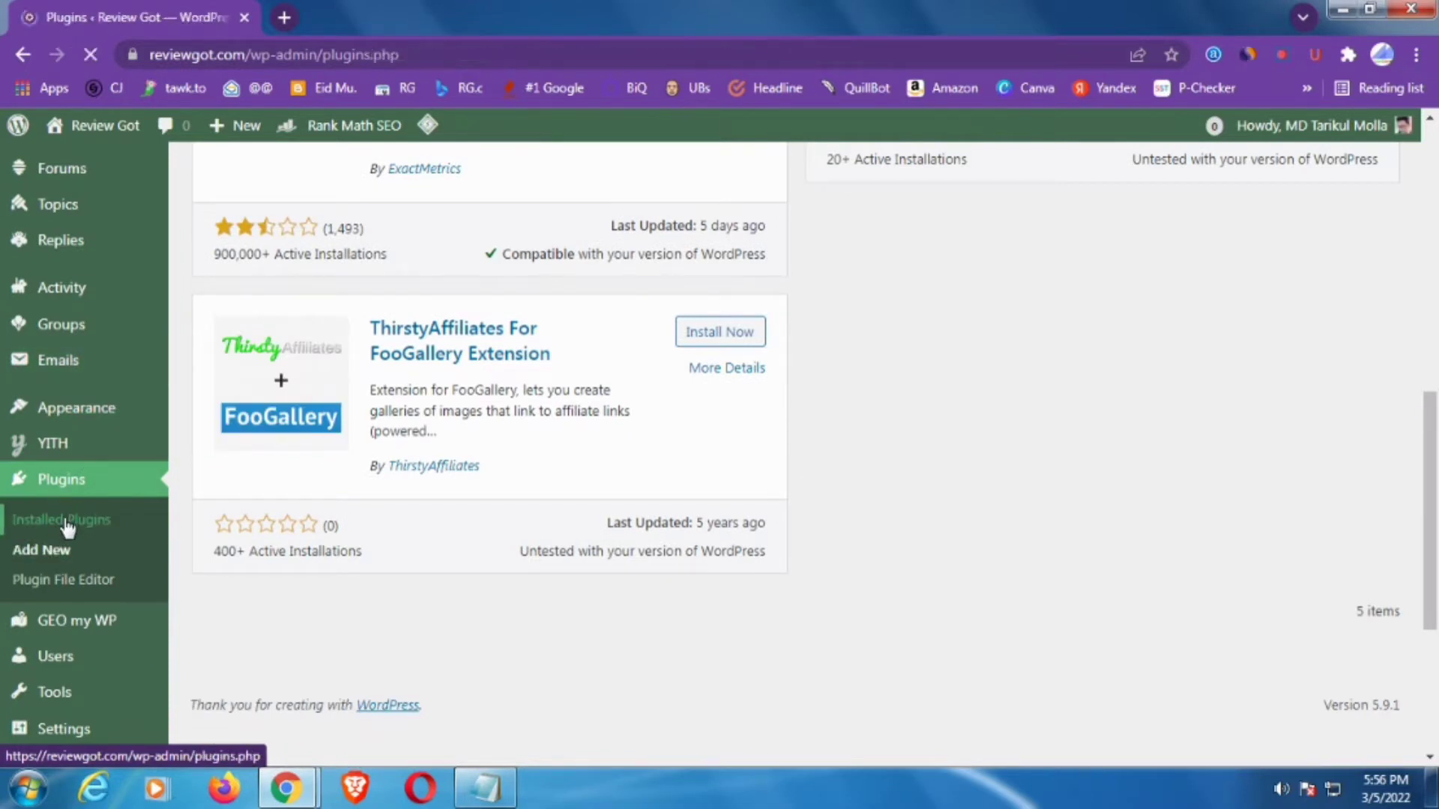
# Open the settings of the ThirstyAffiliates plugin from the installed plugins list
pyautogui.scroll(-9, 571, 441)
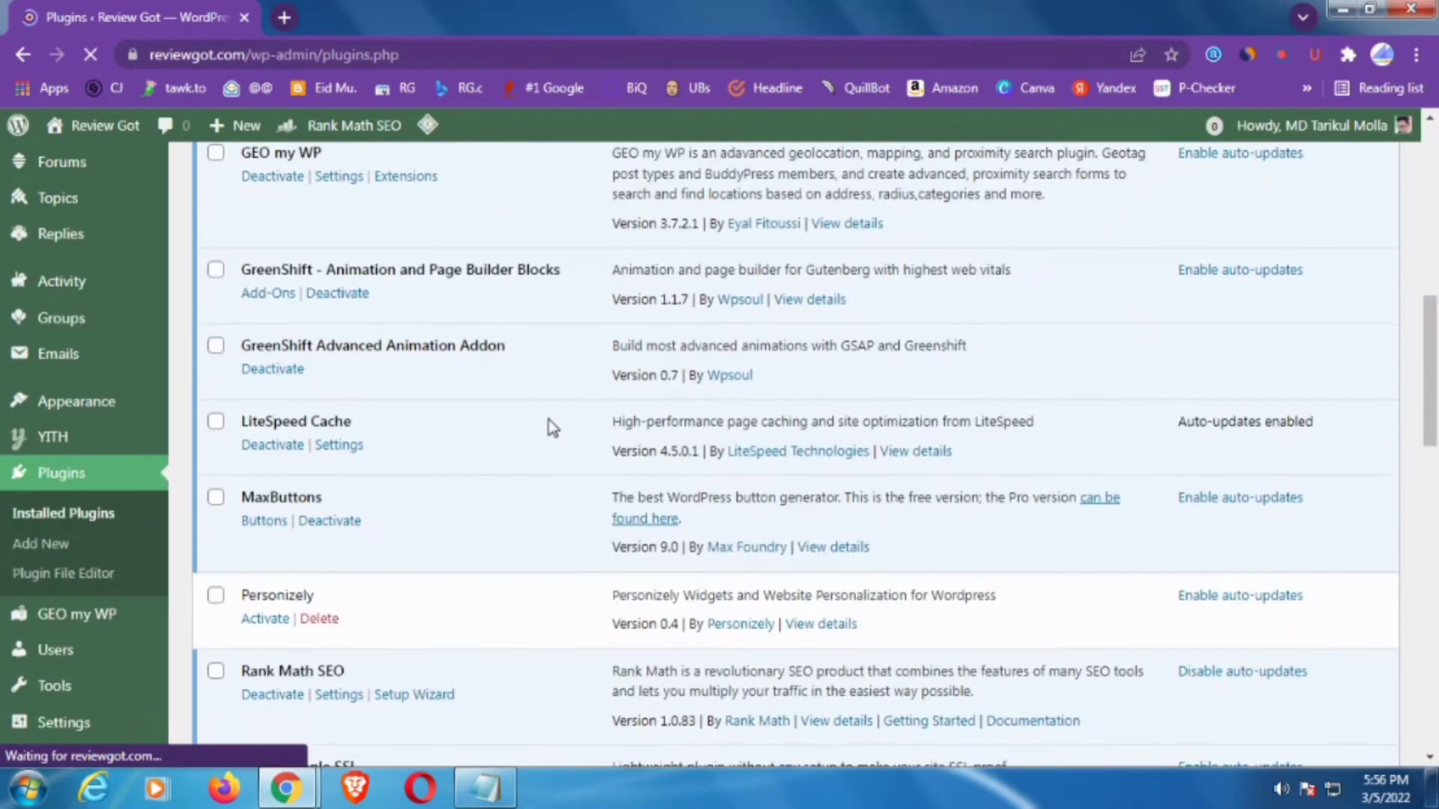
pyautogui.scroll(-7, 549, 427)
pyautogui.scroll(-8, 547, 419)
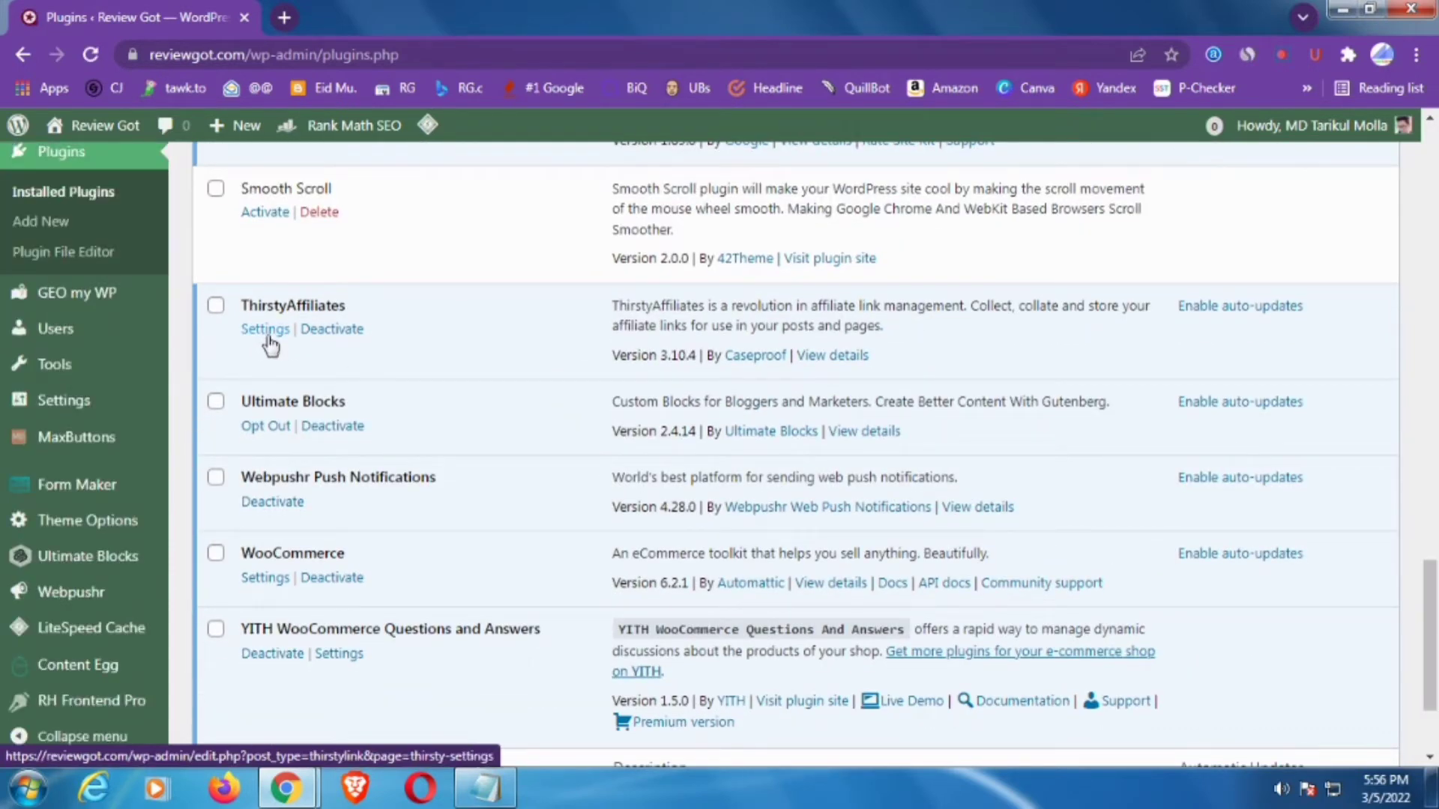
pyautogui.click(265, 329)
pyautogui.click(271, 346)
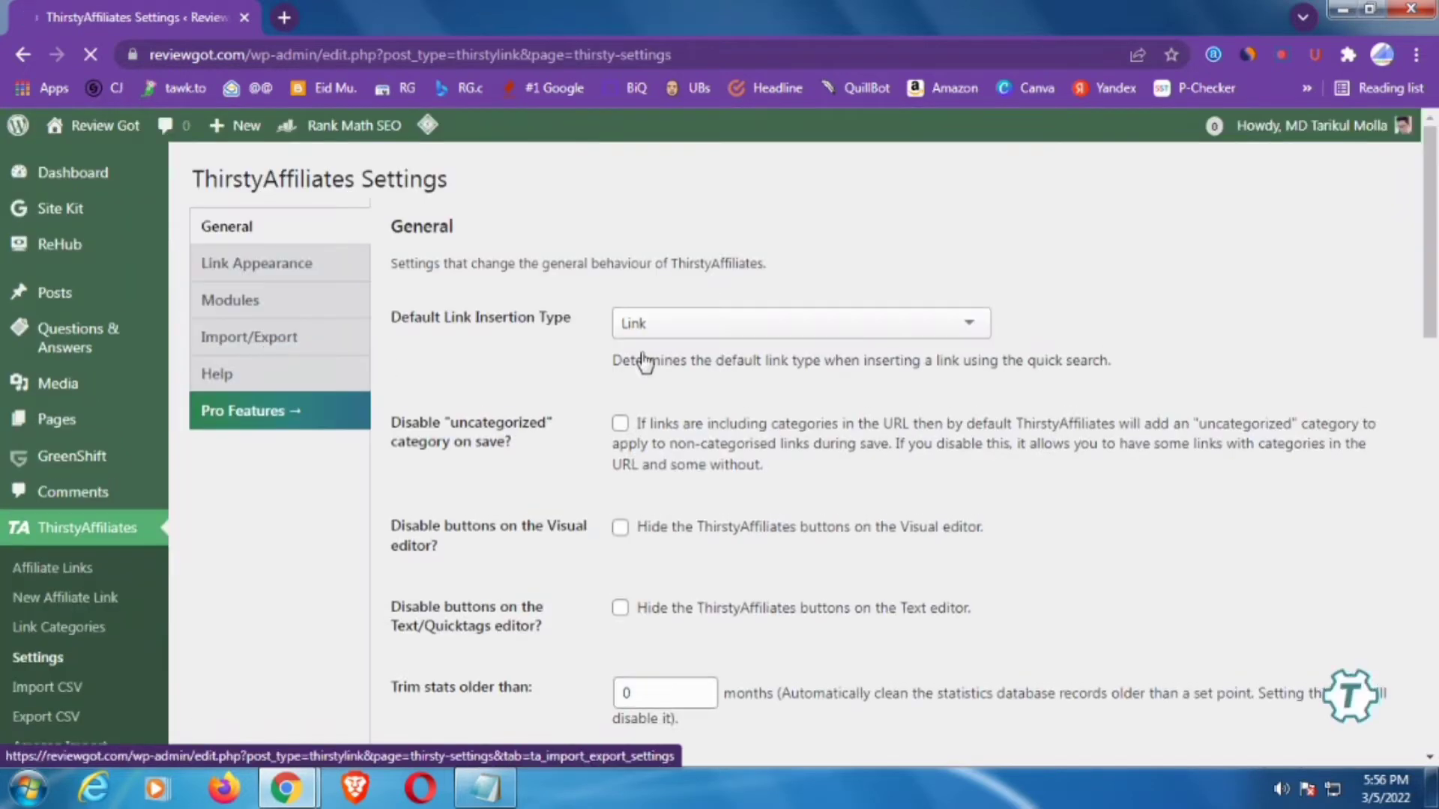
# Review the General settings of ThirstyAffiliates and open its Link Appearance settings
pyautogui.scroll(-3, 630, 298)
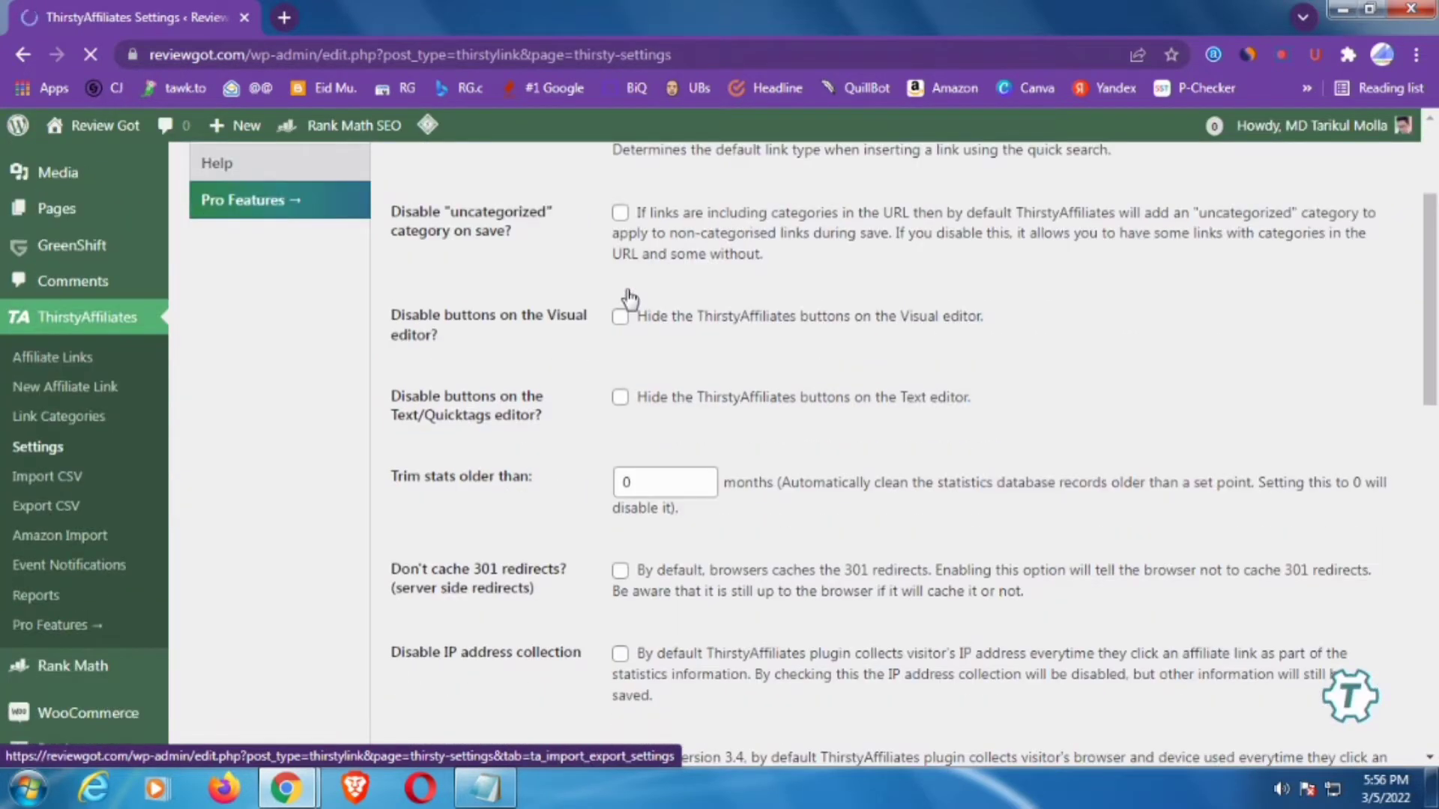
pyautogui.scroll(-3, 750, 427)
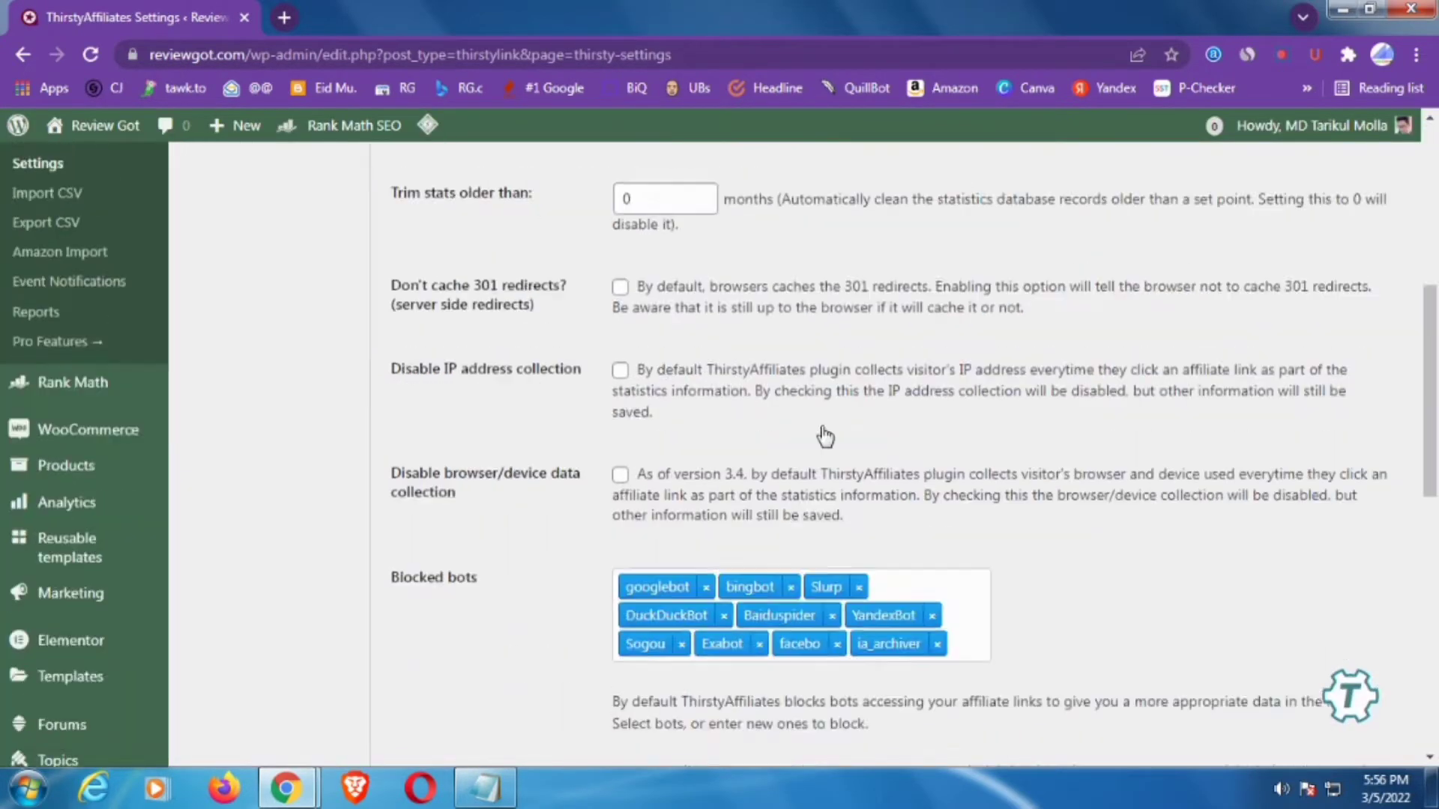
pyautogui.scroll(5, 622, 272)
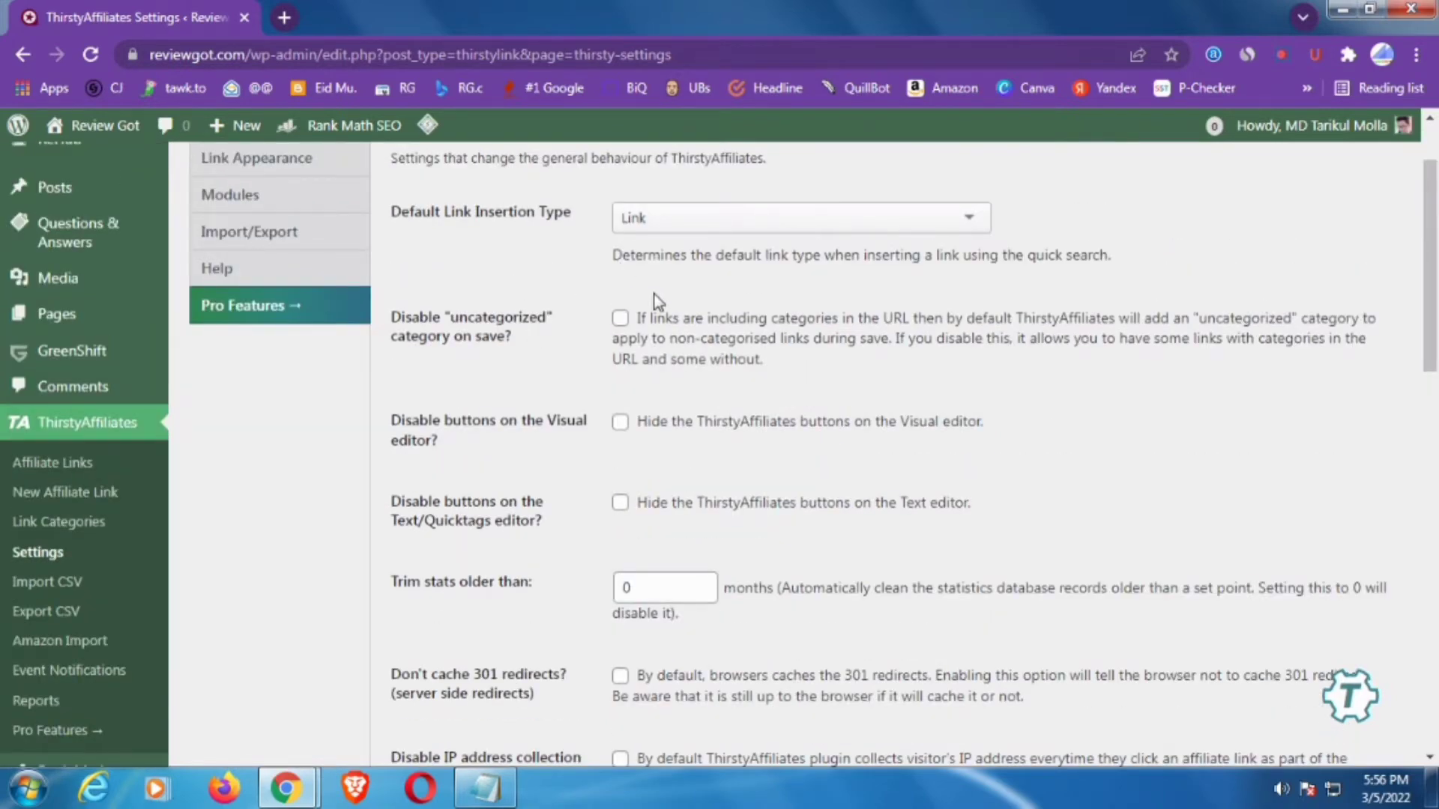
pyautogui.scroll(-9, 633, 310)
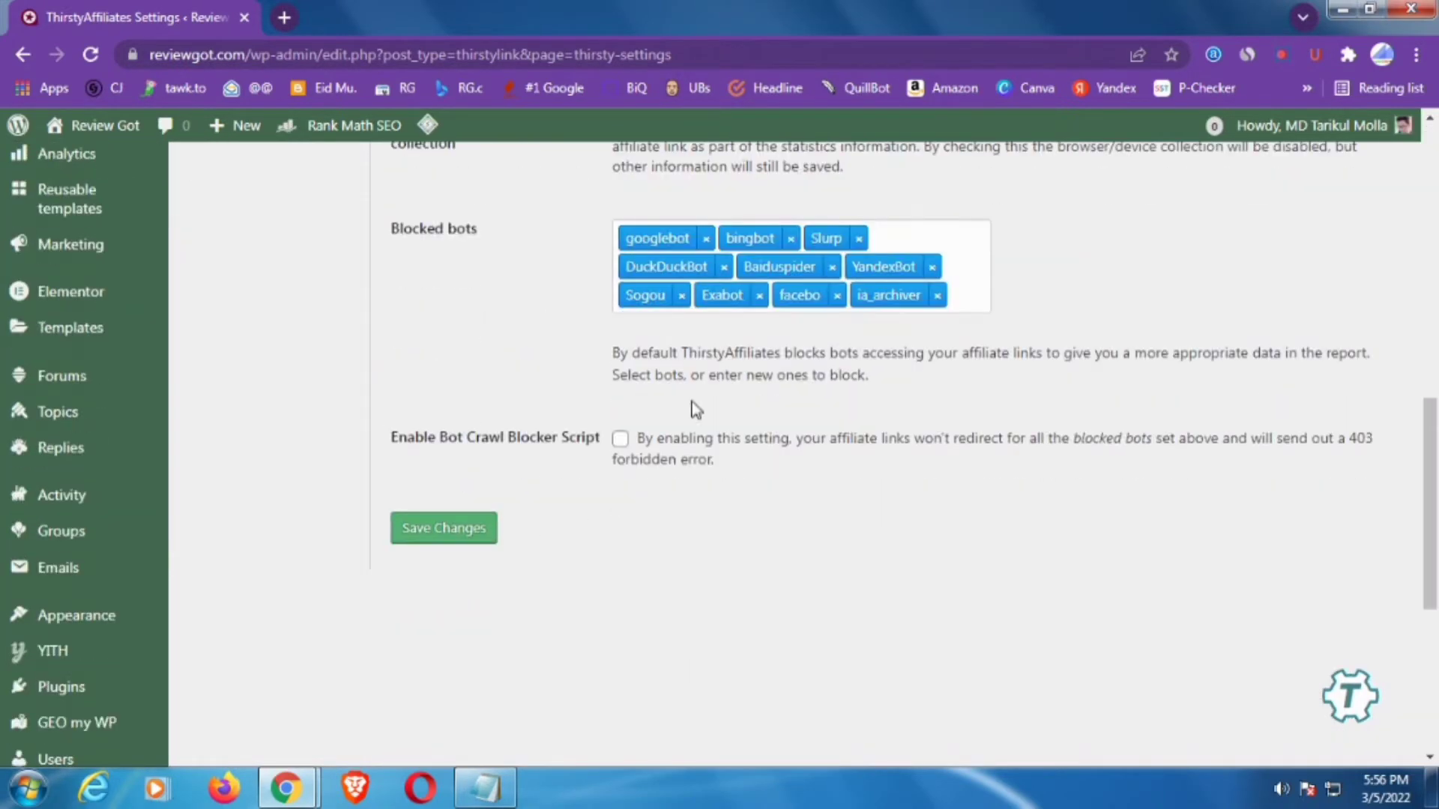
pyautogui.scroll(10, 675, 382)
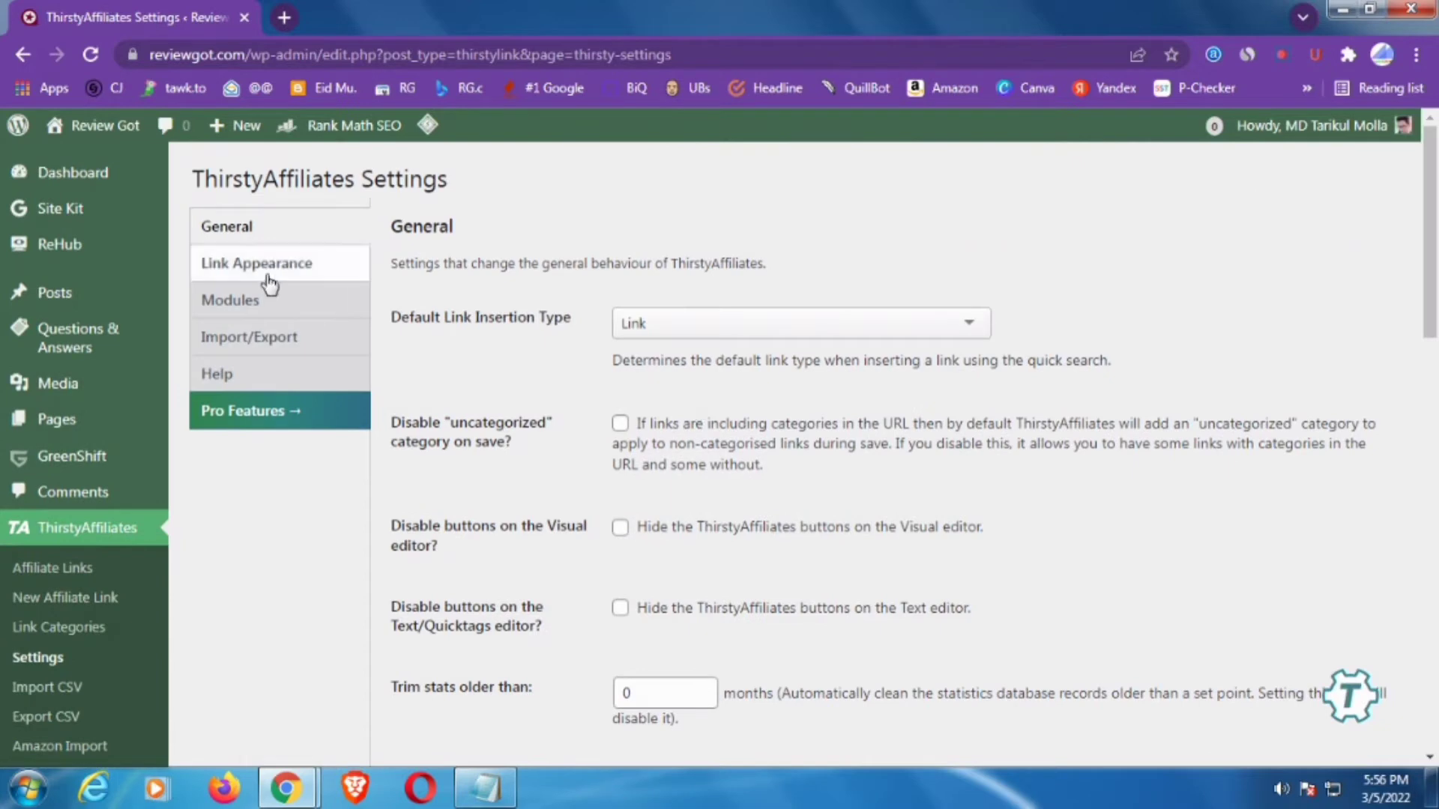
pyautogui.click(298, 274)
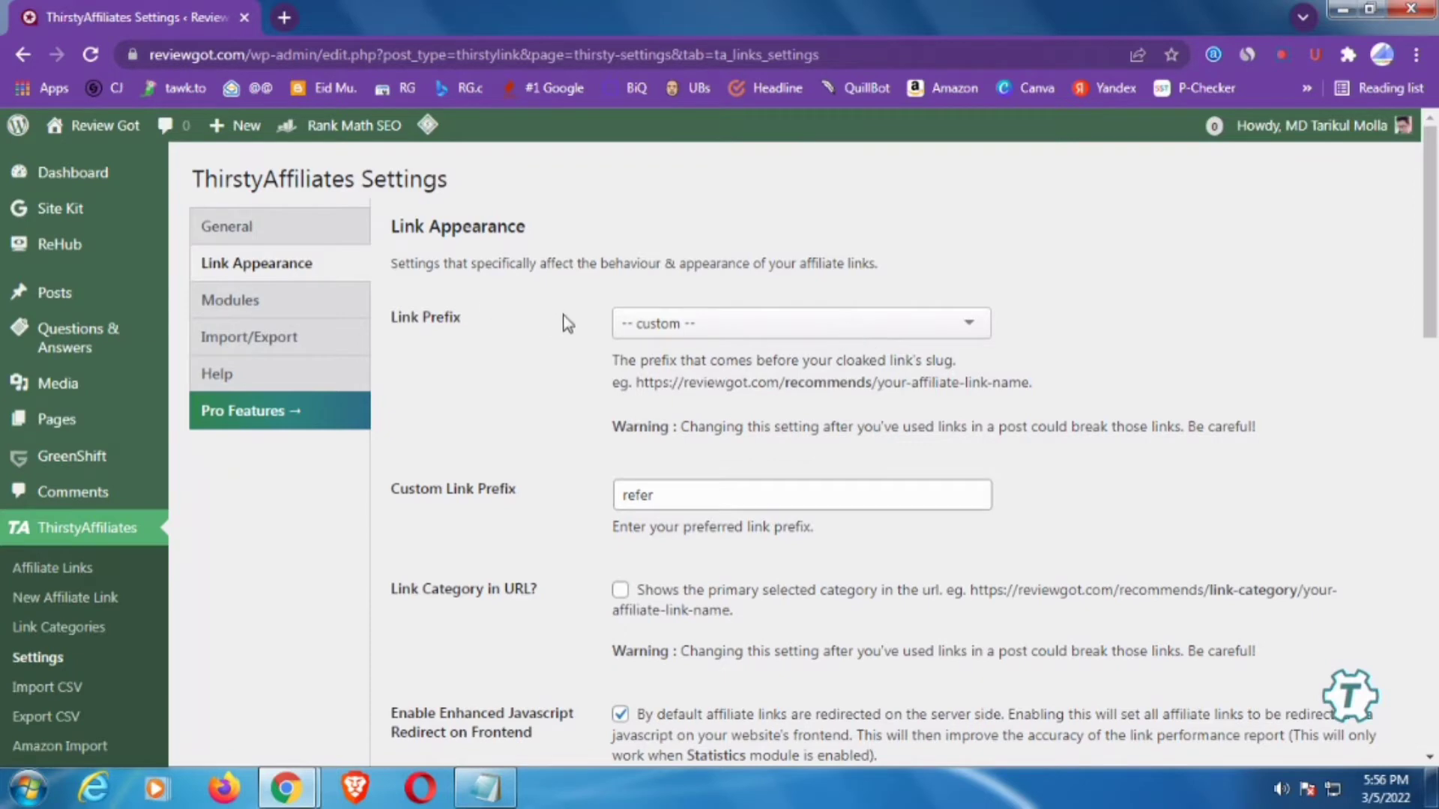
# Check the example cloaked URL and choose the custom option as the Link Prefix
pyautogui.click(778, 341)
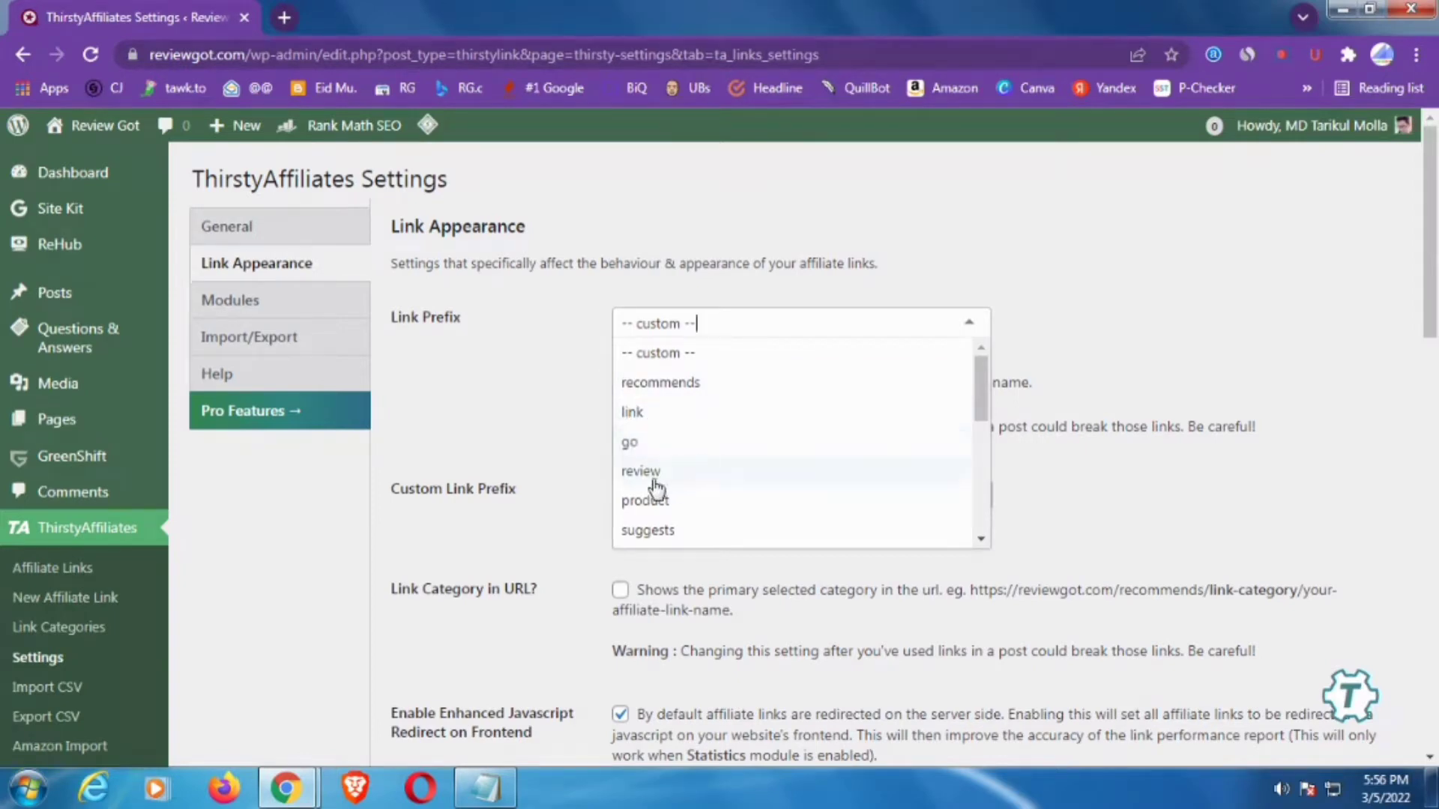
pyautogui.click(494, 376)
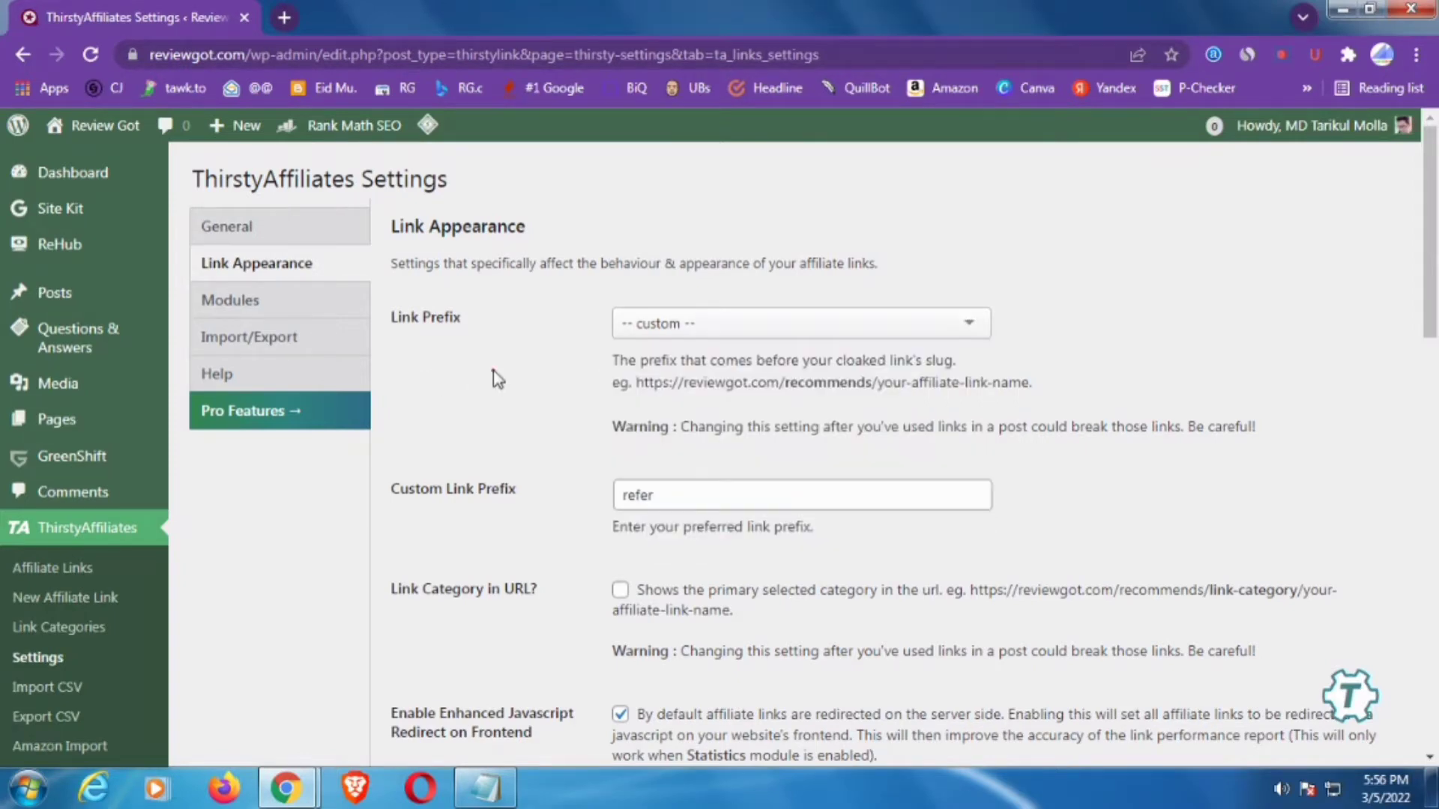
pyautogui.scroll(-1, 534, 363)
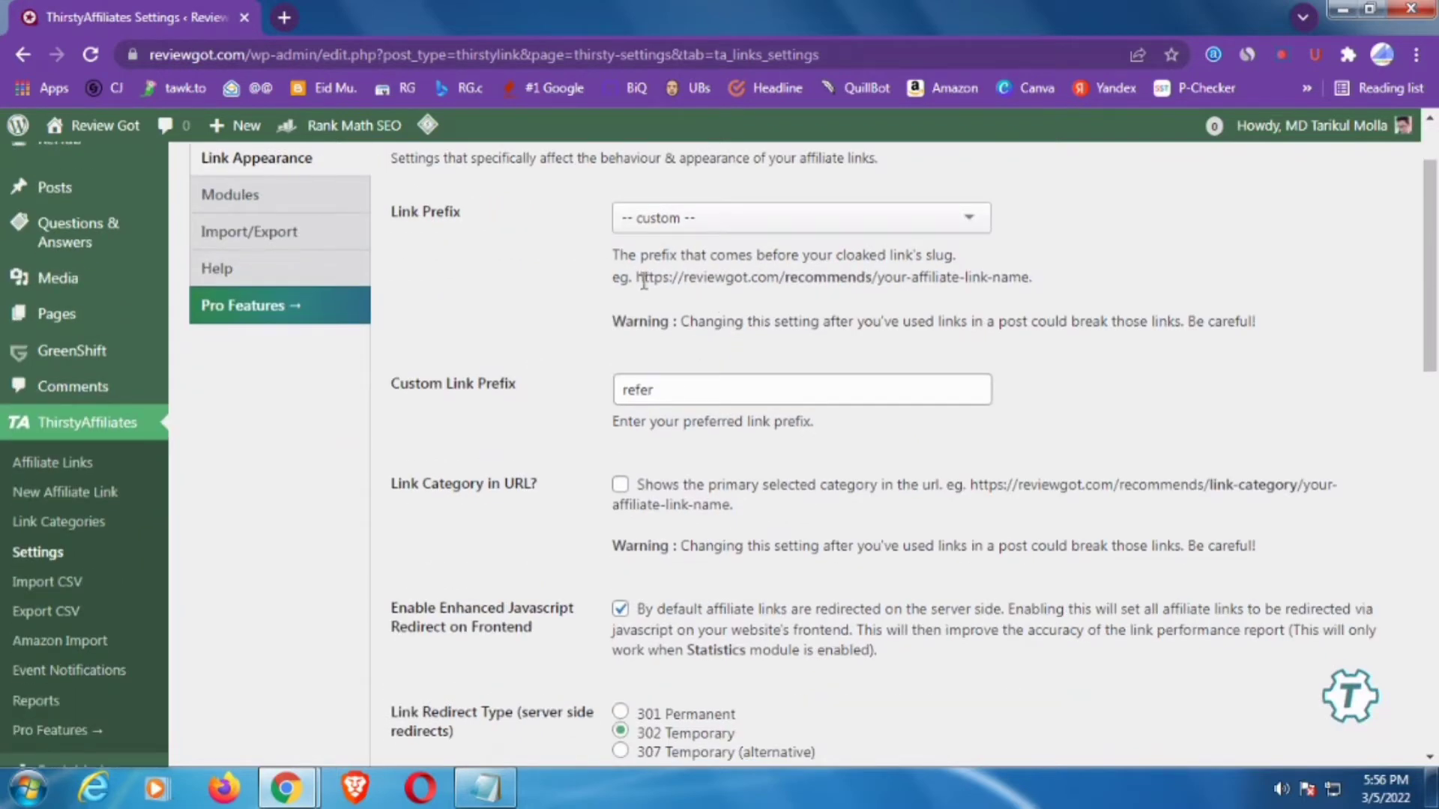
pyautogui.moveTo(649, 281); pyautogui.dragTo(957, 274)
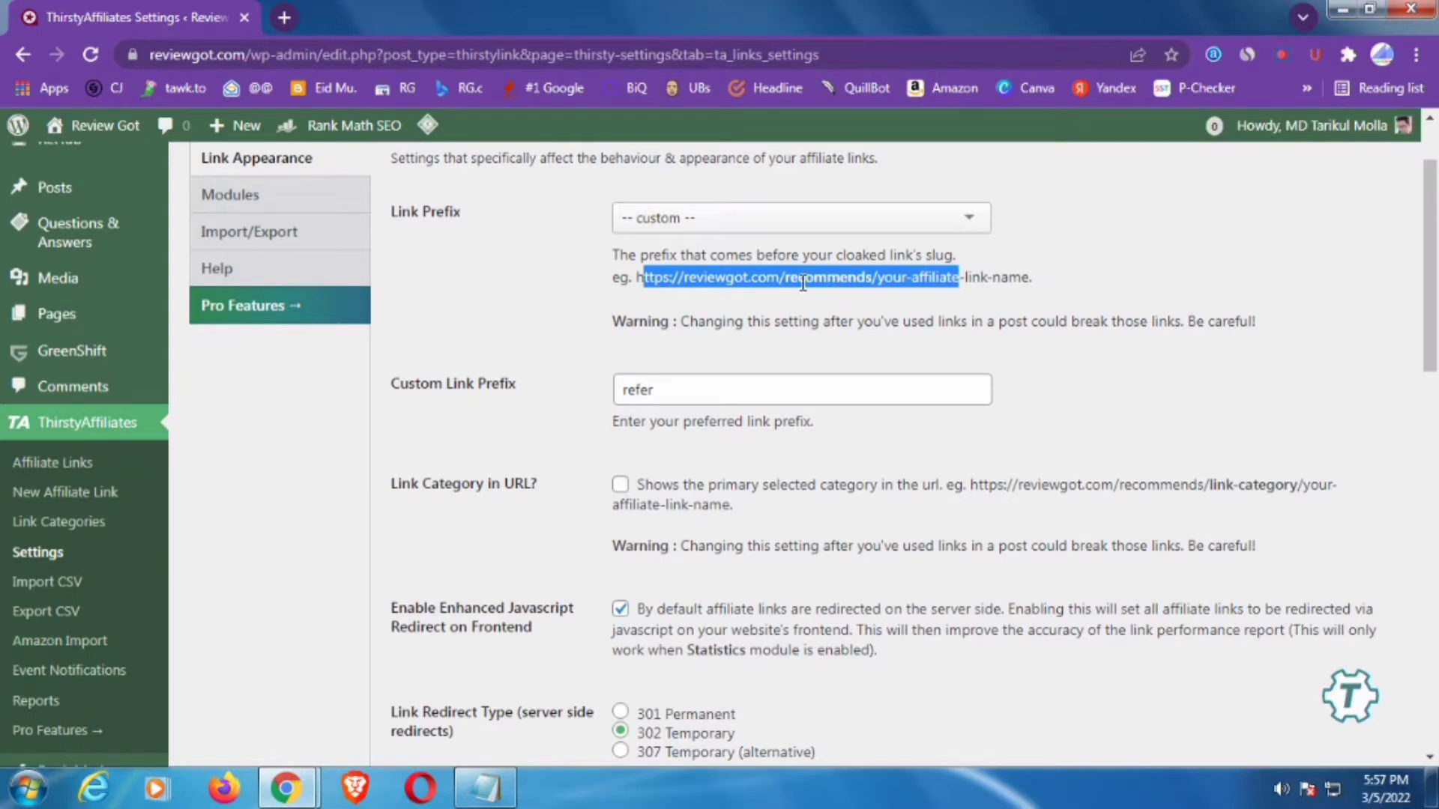
pyautogui.click(671, 345)
pyautogui.click(678, 223)
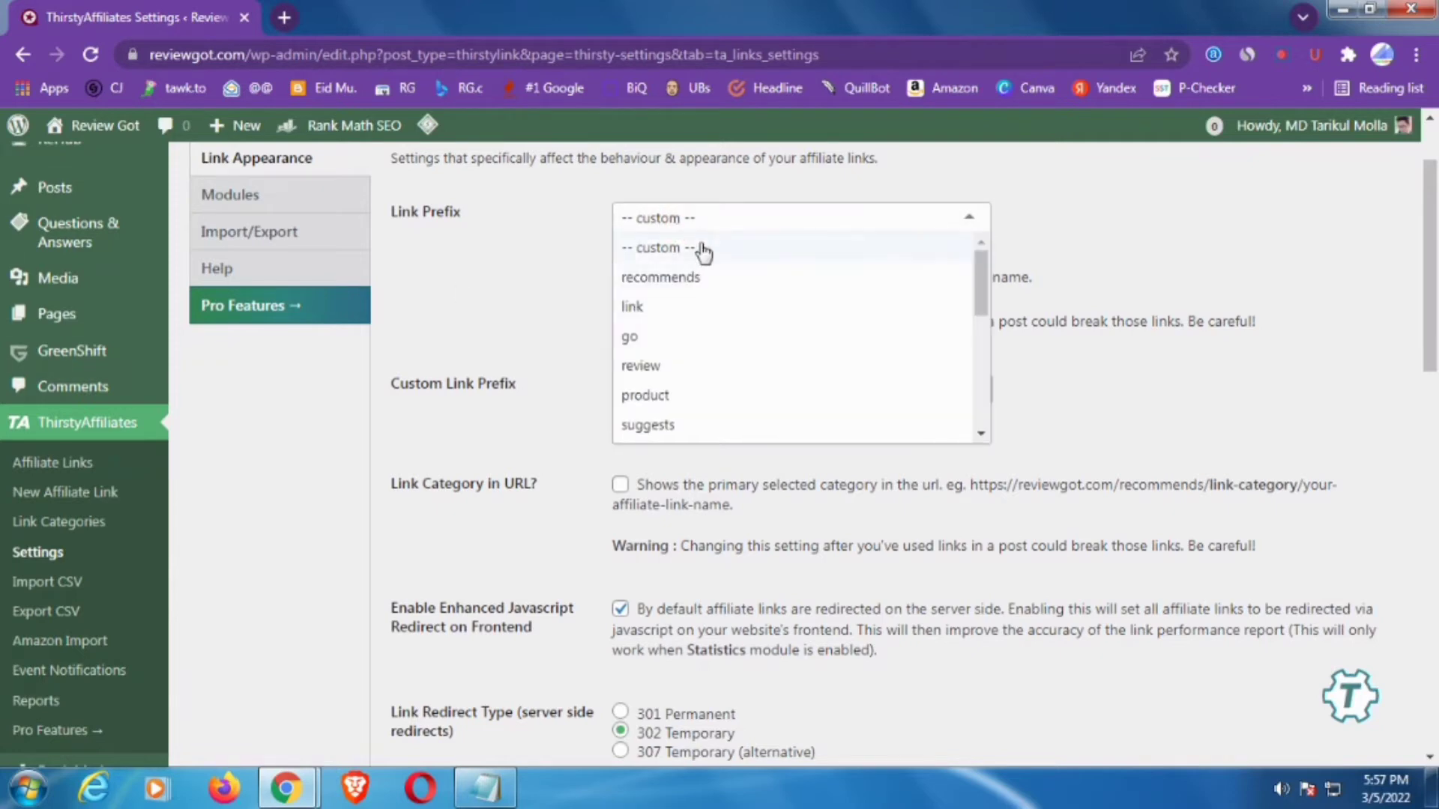
pyautogui.click(700, 248)
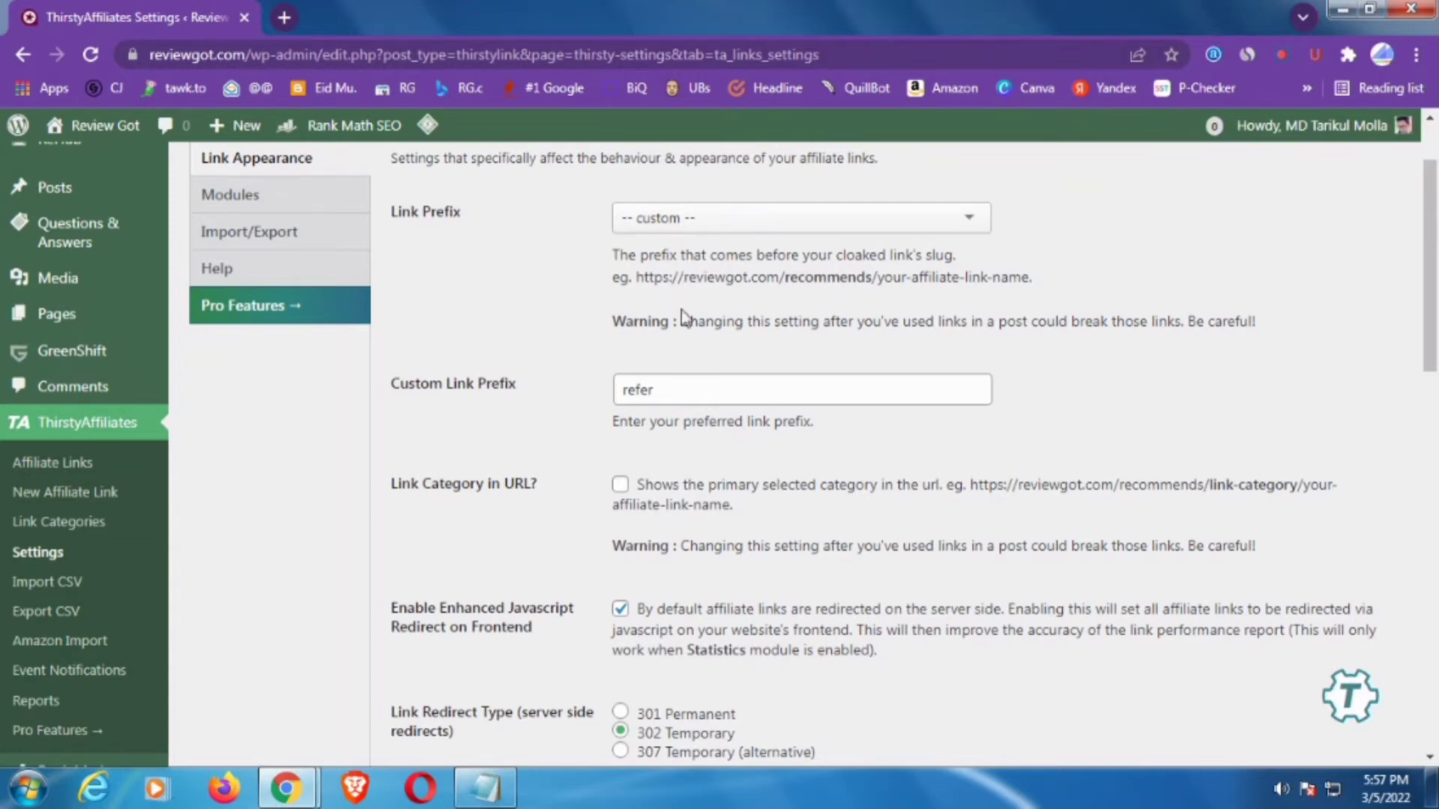
# Examine the Custom Link Prefix value and the remaining Link Appearance options down to the end of the page
pyautogui.doubleClick(651, 389)
pyautogui.click(735, 368)
pyautogui.doubleClick(654, 389)
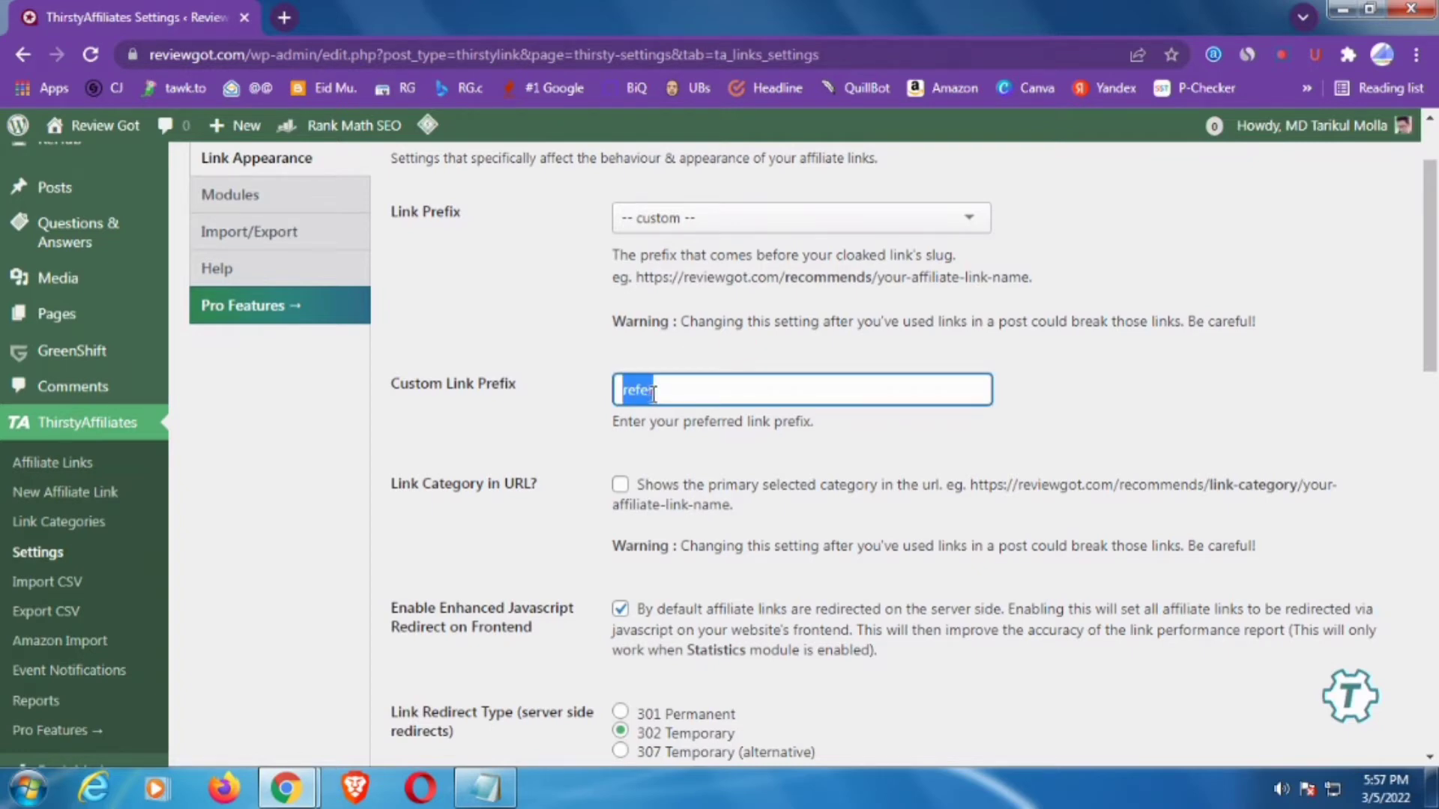
pyautogui.click(766, 347)
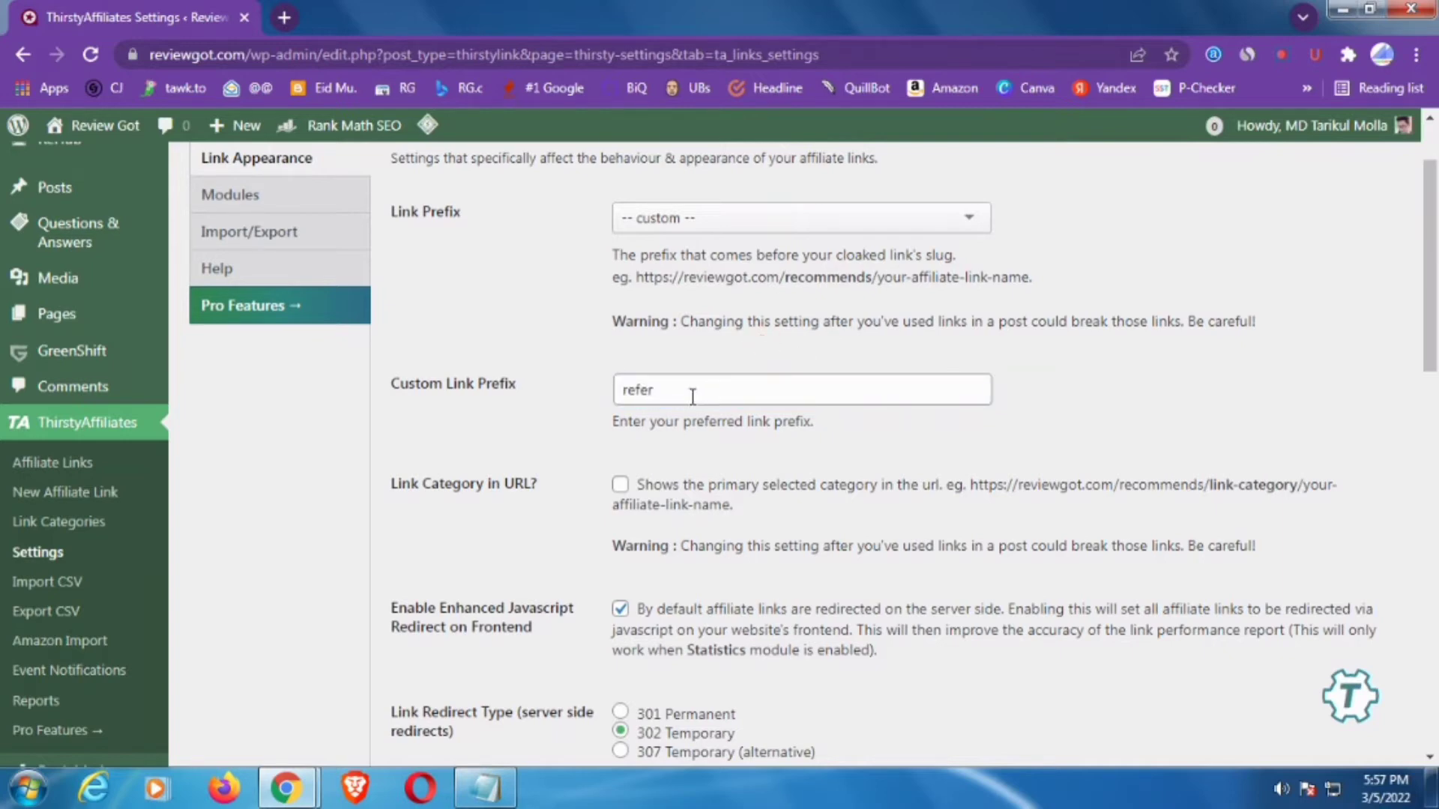
pyautogui.scroll(-15, 692, 397)
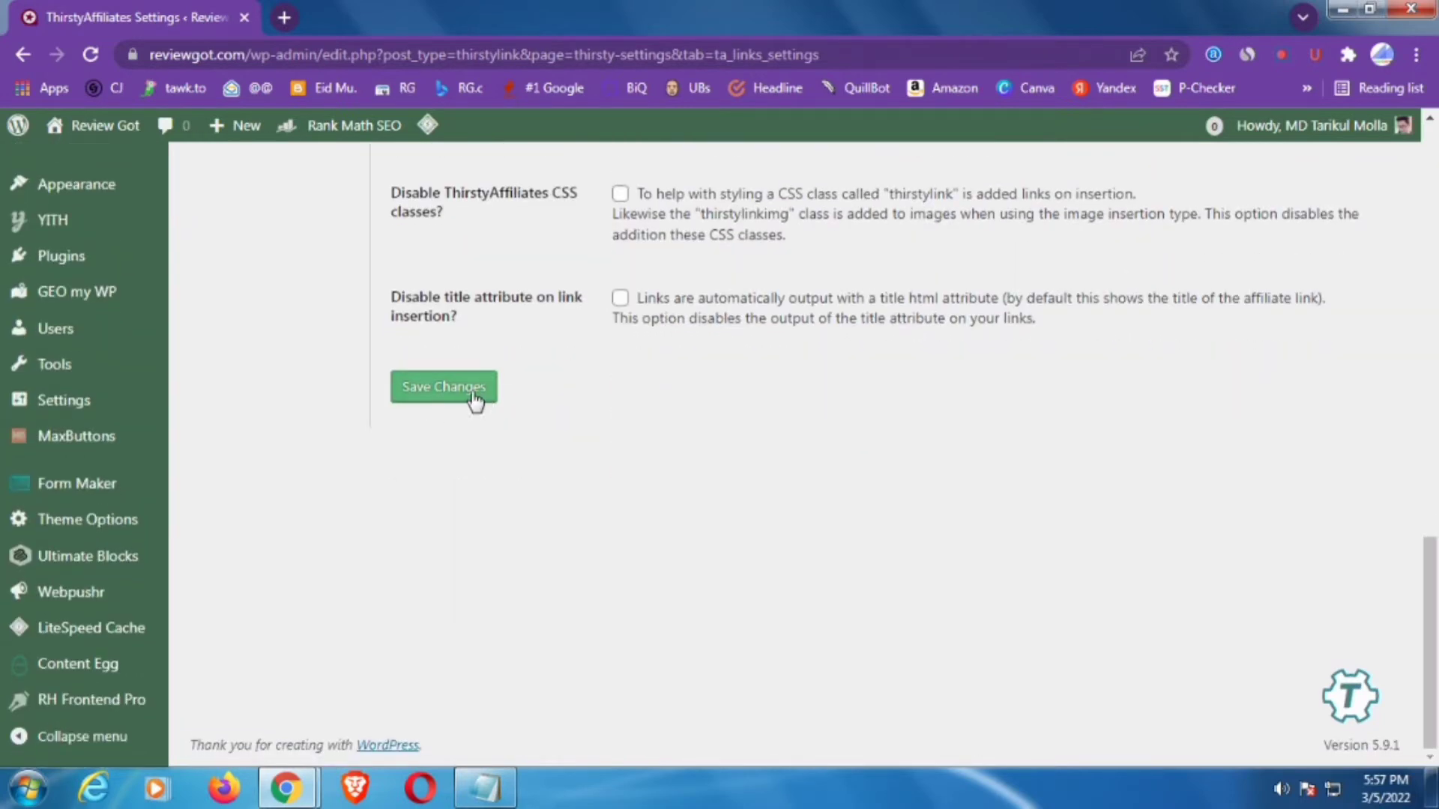
pyautogui.scroll(15, 465, 397)
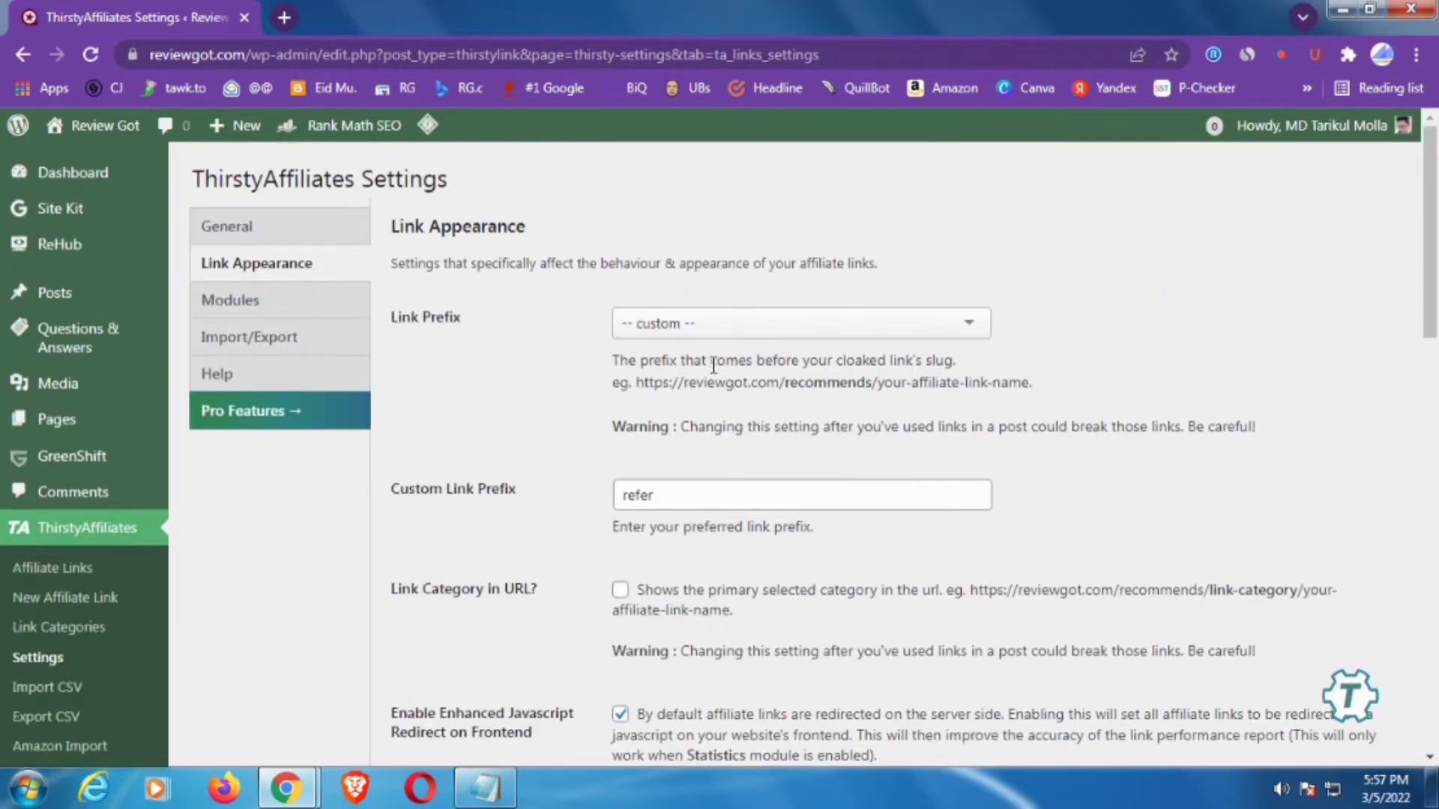
# Open the Affiliate Links list of ThirstyAffiliates and look through the existing links
pyautogui.click(68, 578)
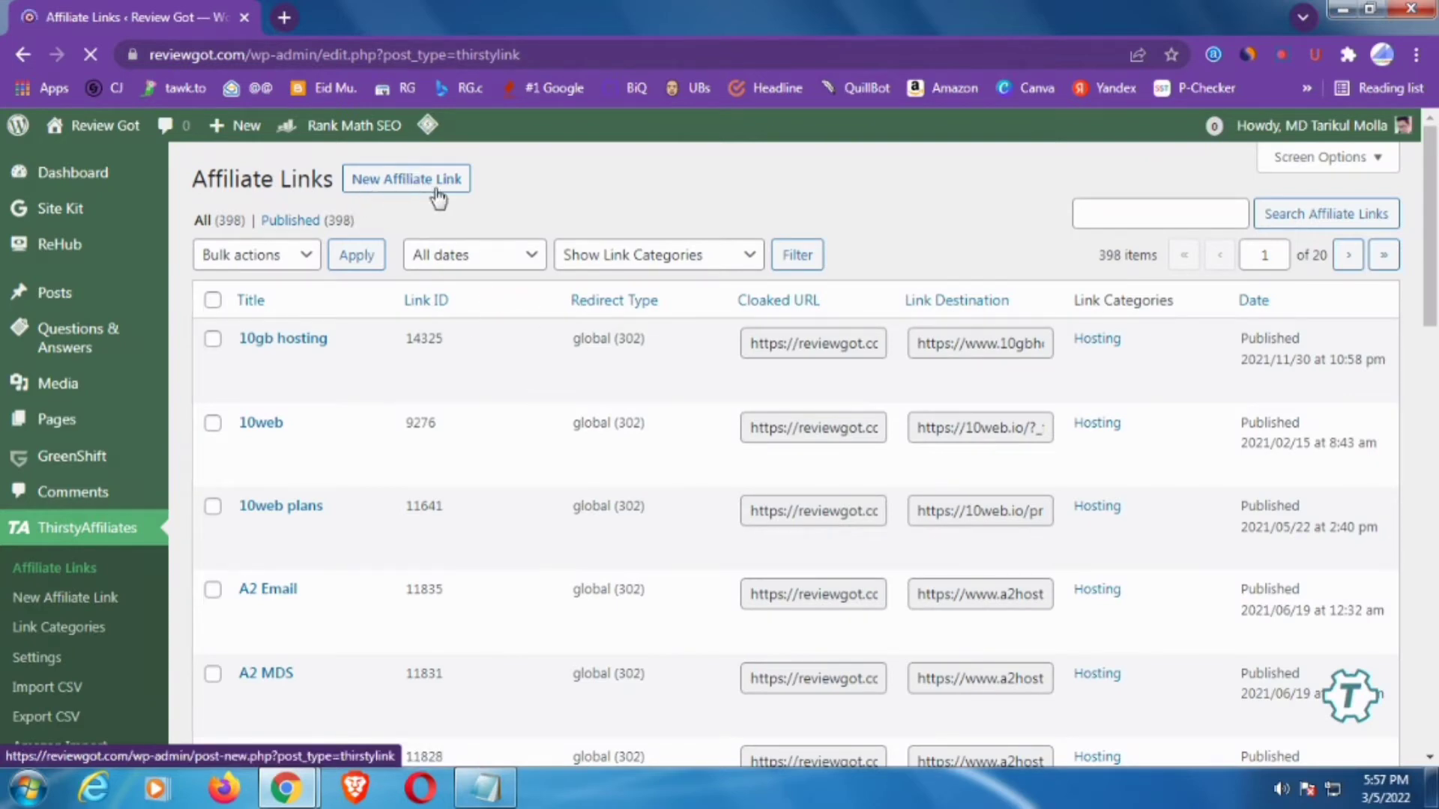
pyautogui.scroll(-8, 667, 391)
pyautogui.scroll(8, 674, 395)
pyautogui.scroll(-1, 700, 388)
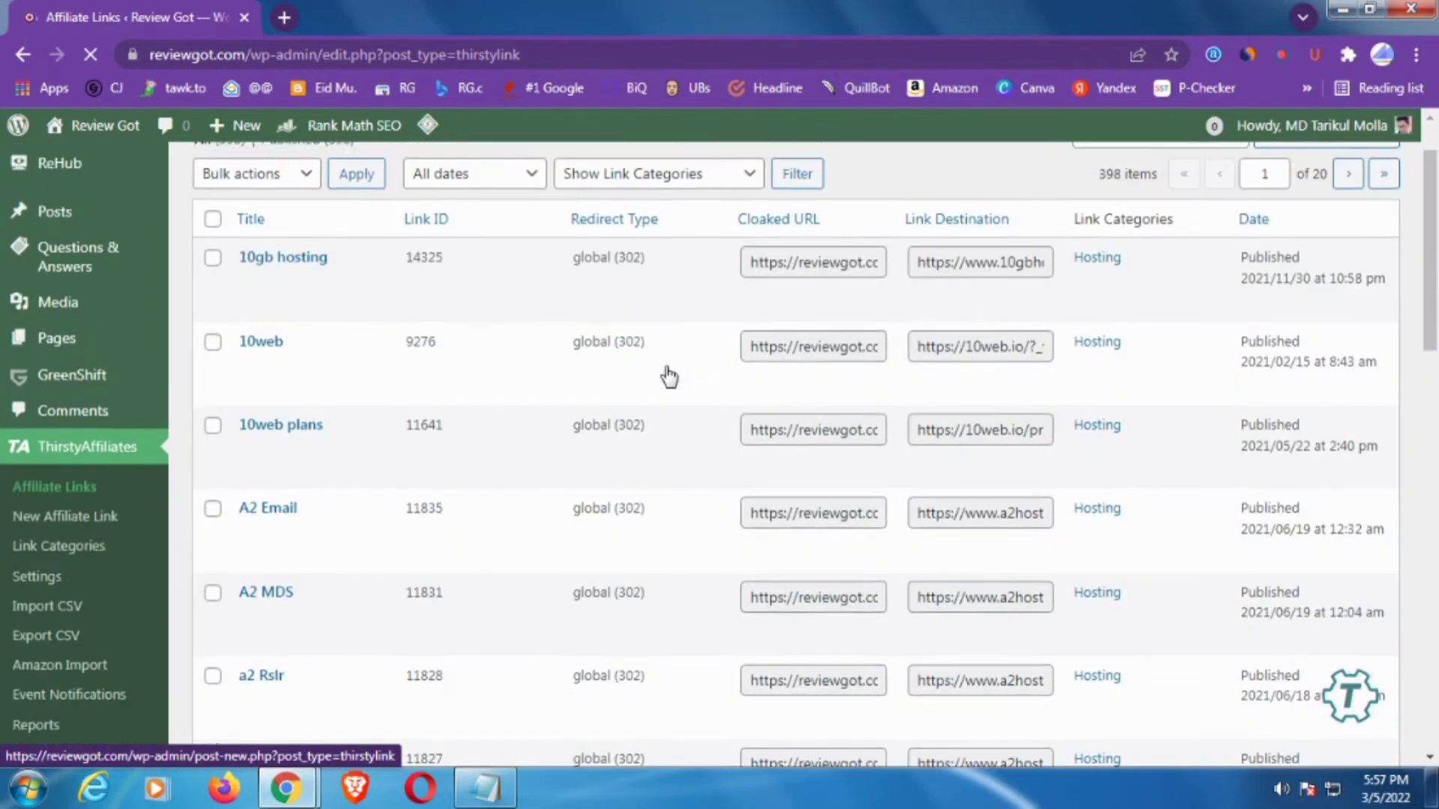
pyautogui.scroll(1, 667, 376)
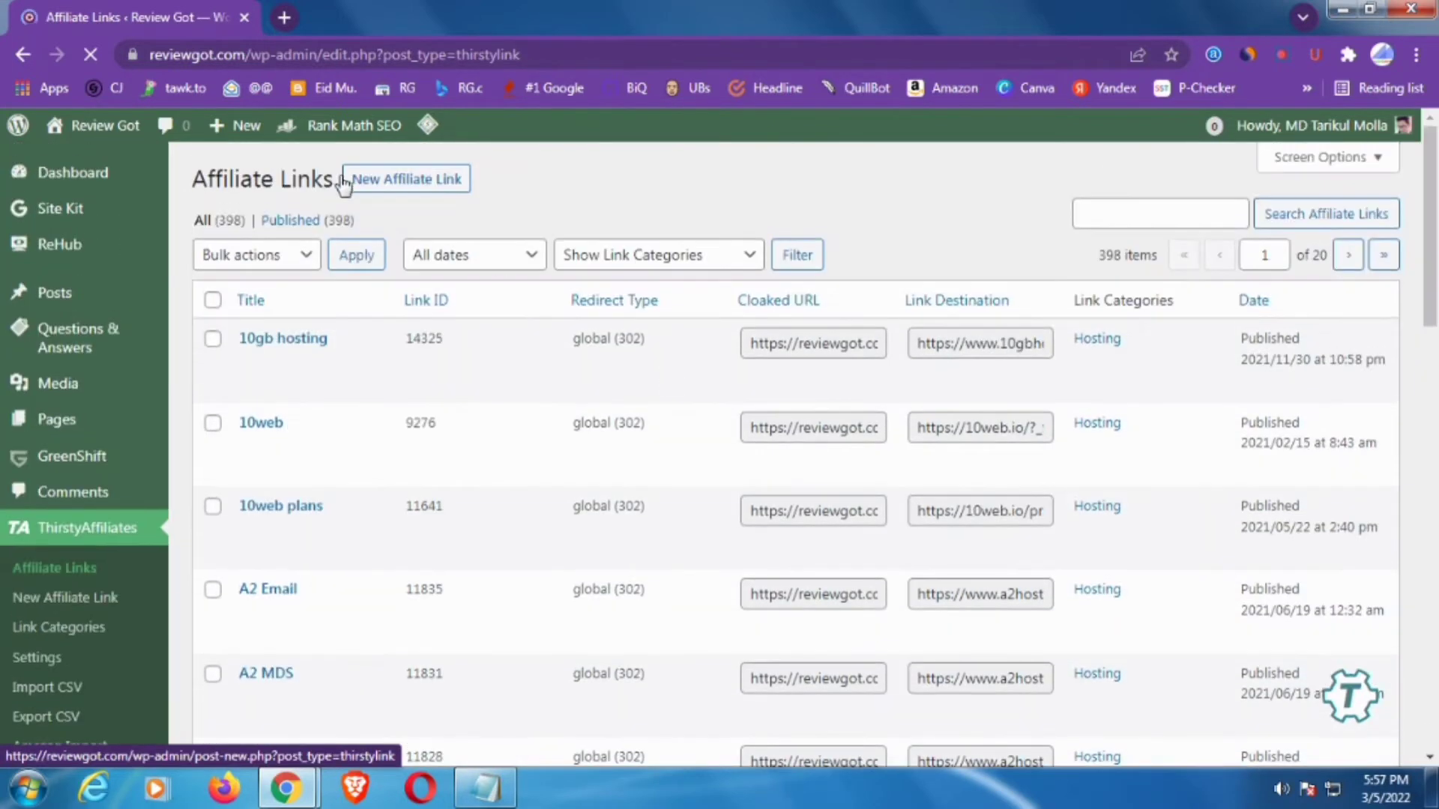
# Open the form for a new affiliate link in a separate browser tab and switch to it
pyautogui.rightClick(388, 182)
pyautogui.click(438, 189)
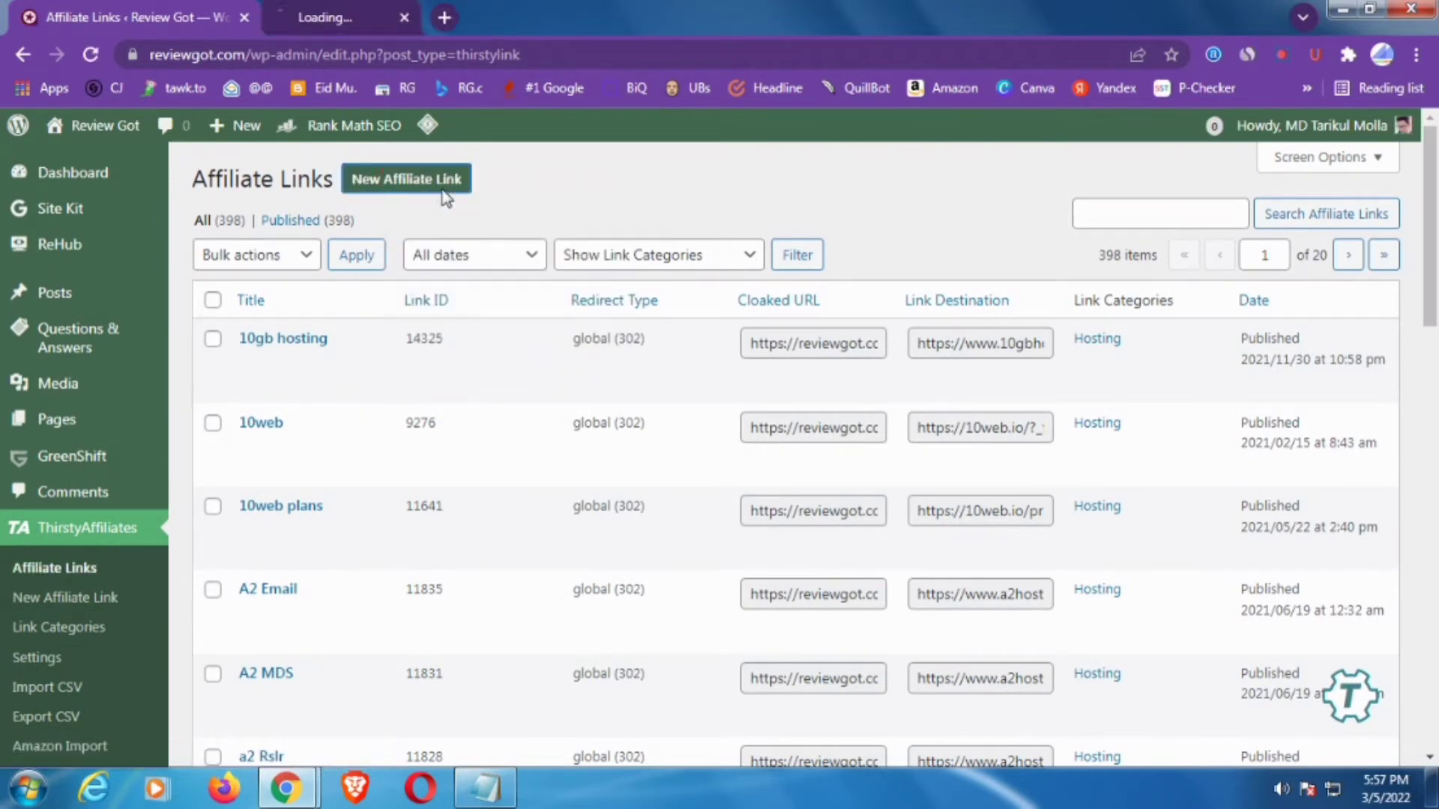
pyautogui.click(354, 9)
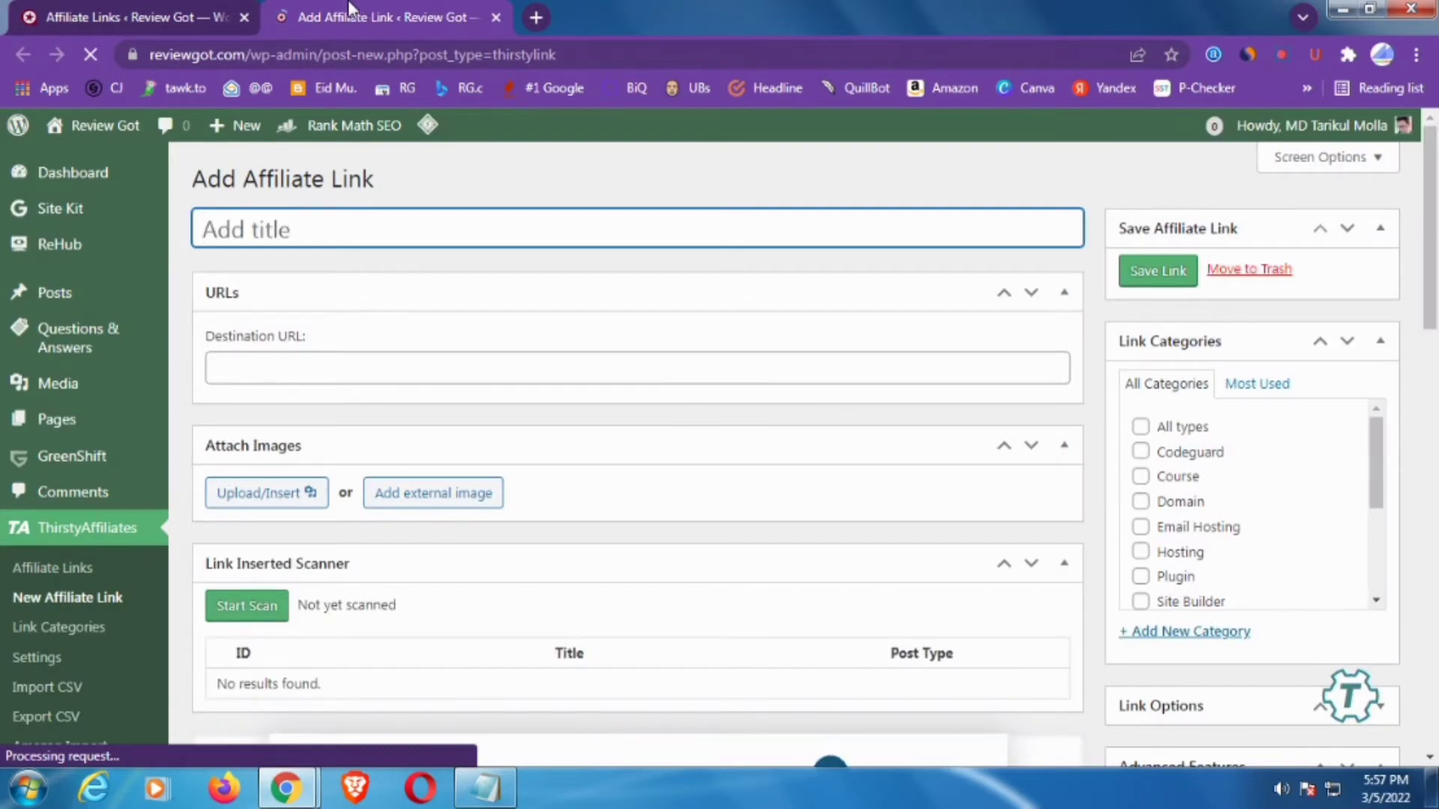
pyautogui.click(109, 13)
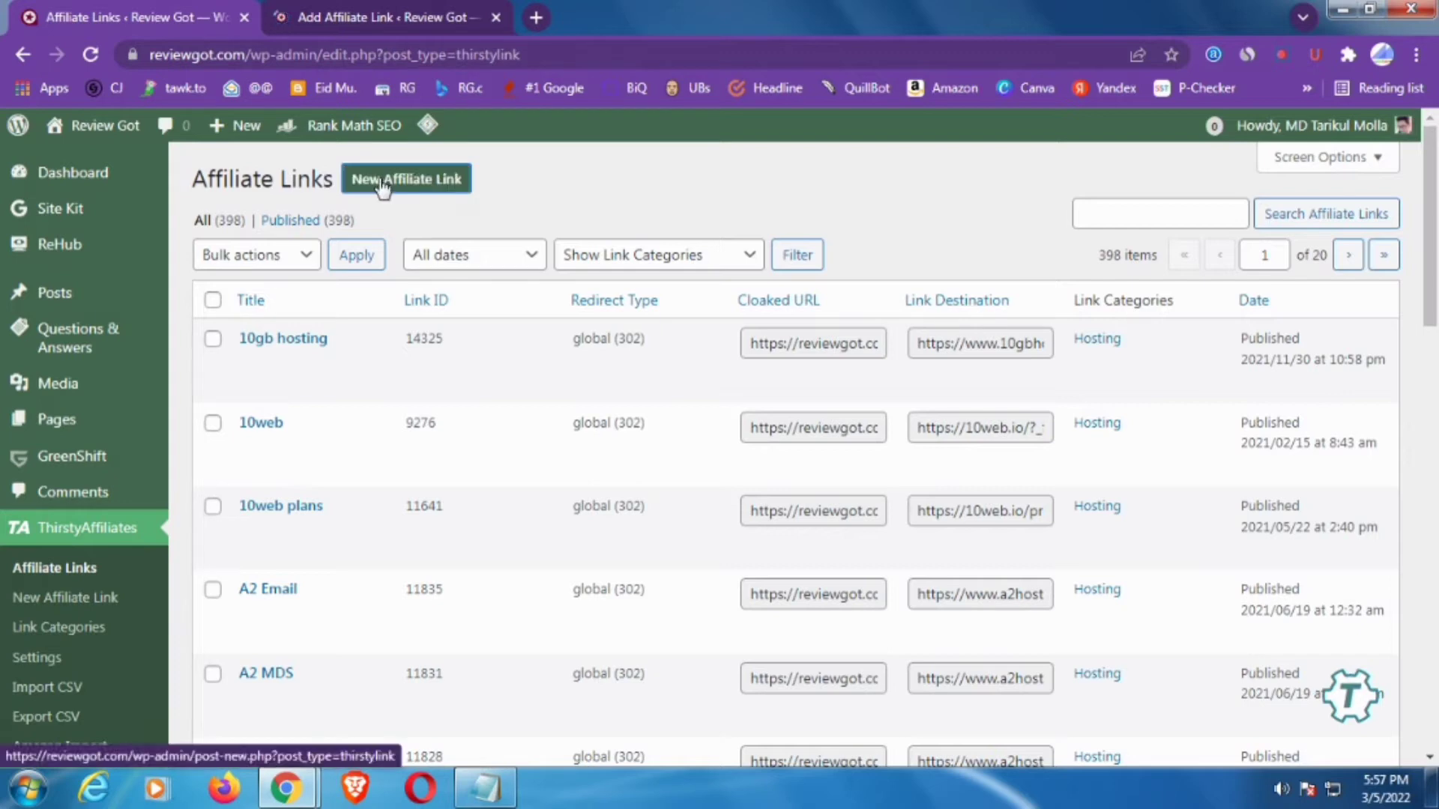
pyautogui.click(356, 11)
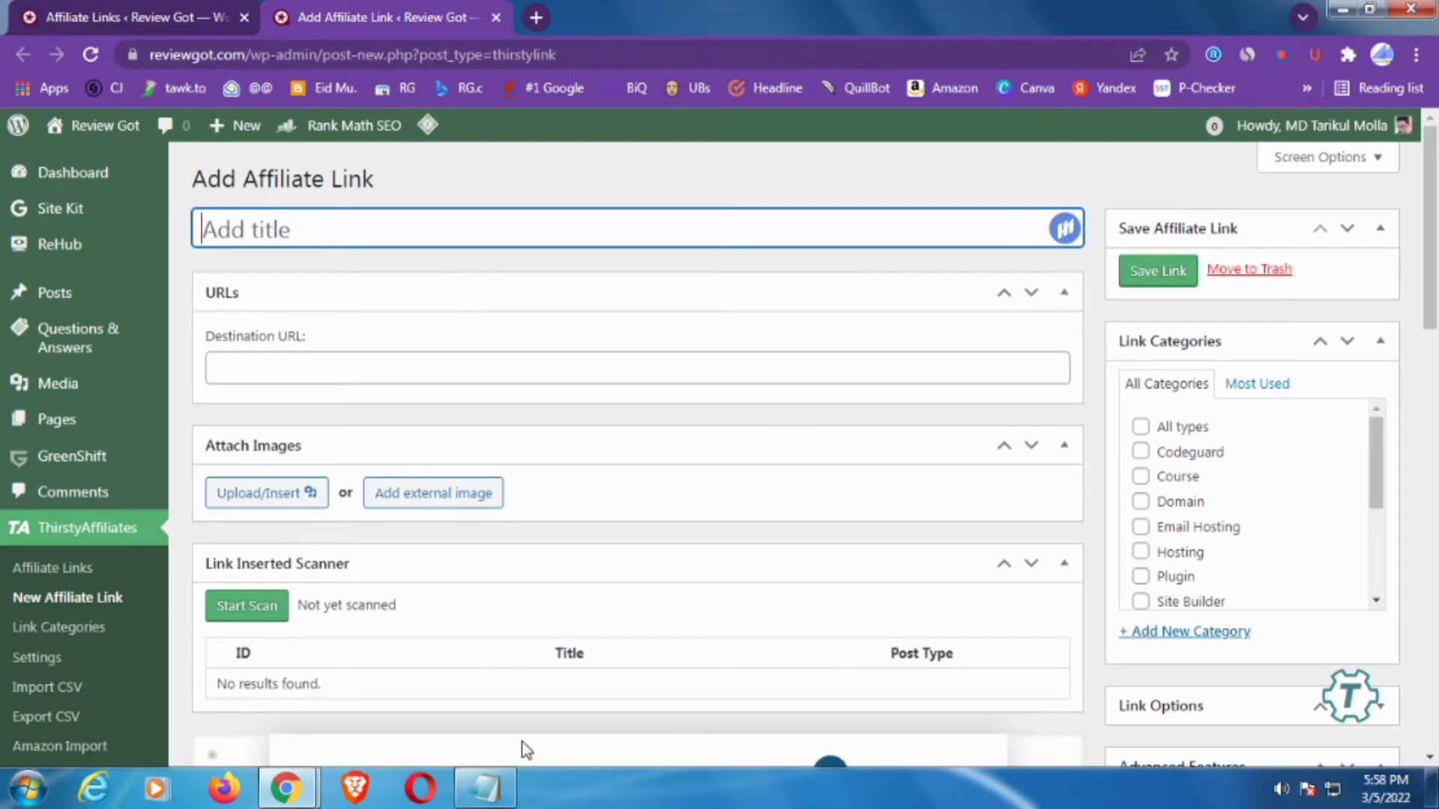
# Glance at the Notepad notes and title the new affiliate link "top folow"
pyautogui.click(485, 783)
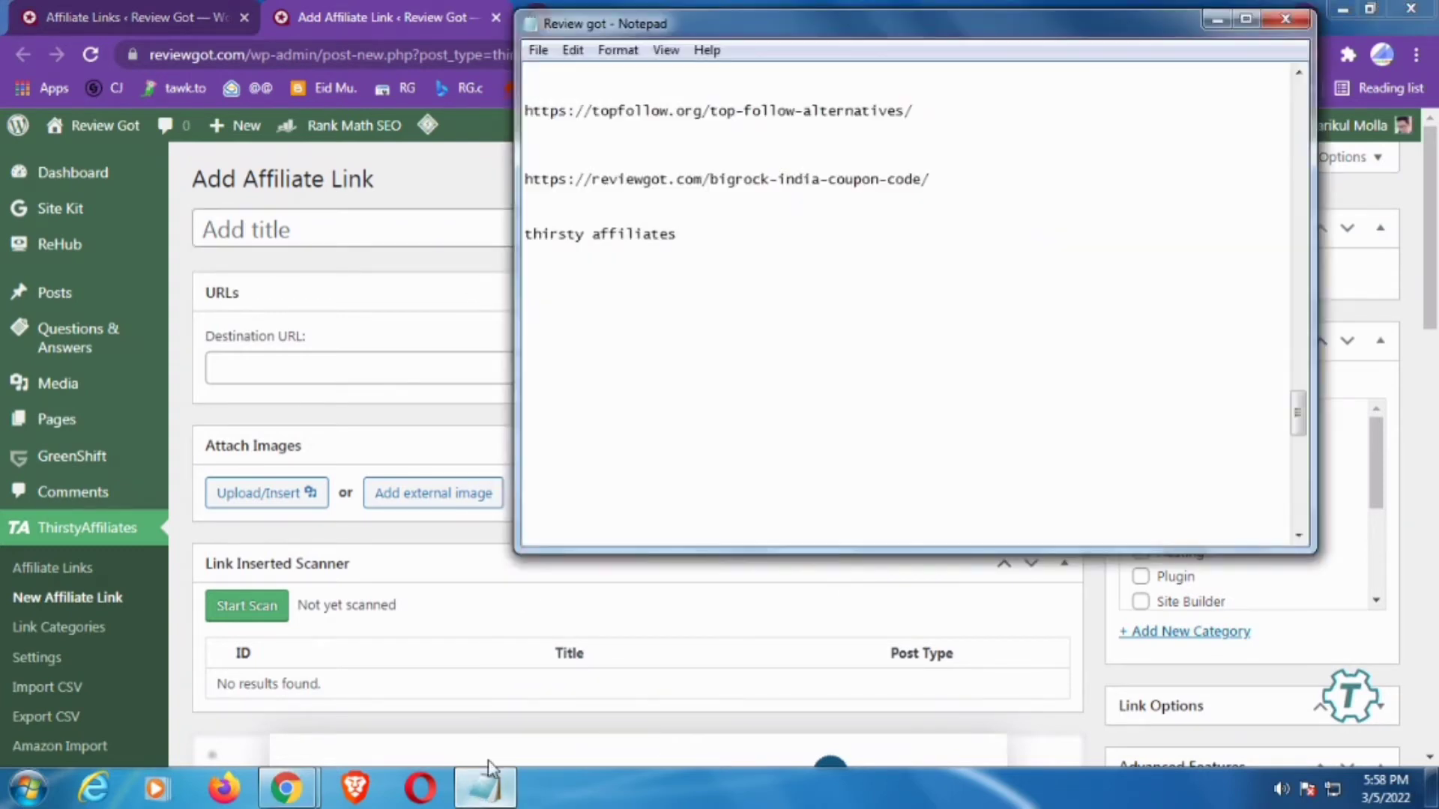
pyautogui.click(291, 231)
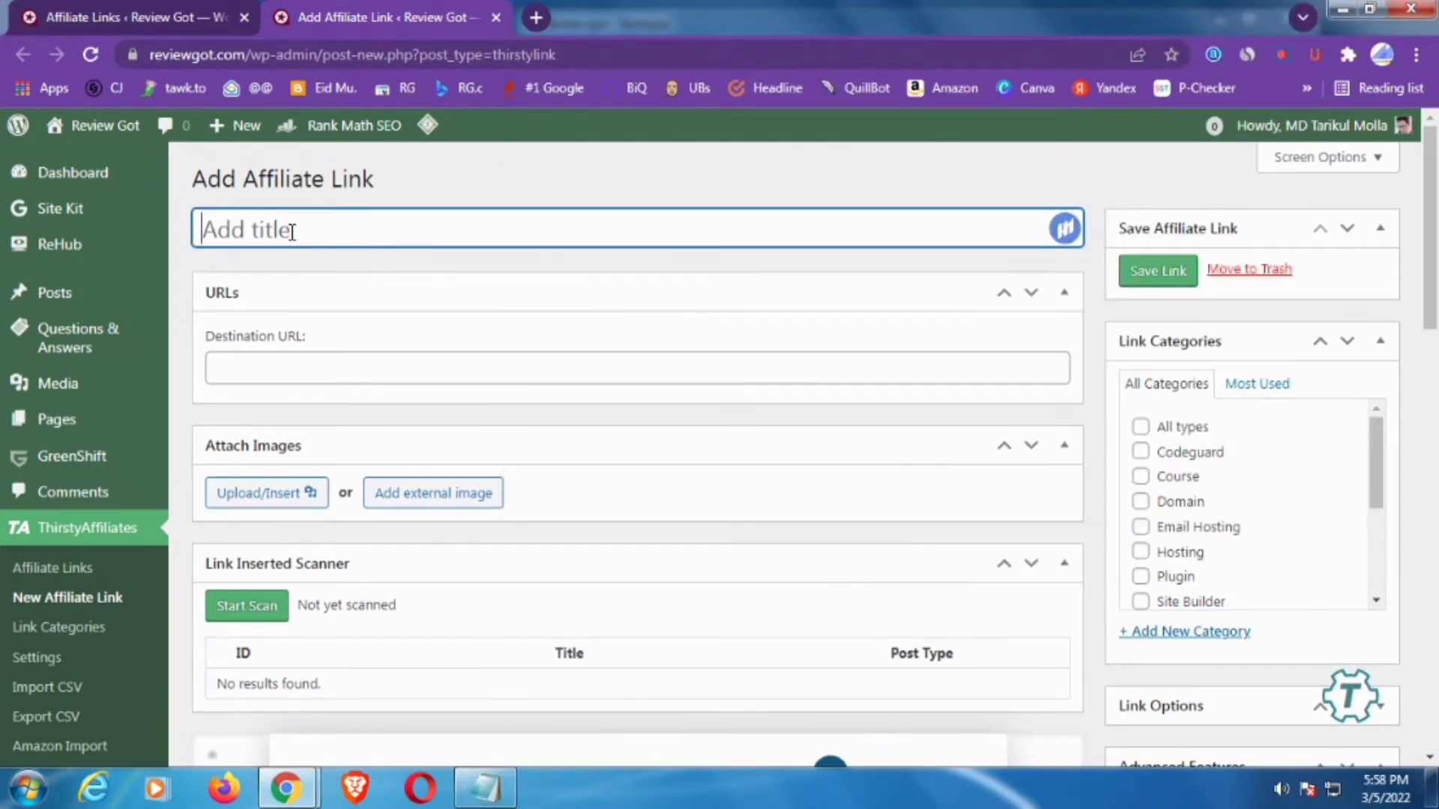
pyautogui.scroll(-2, 344, 222)
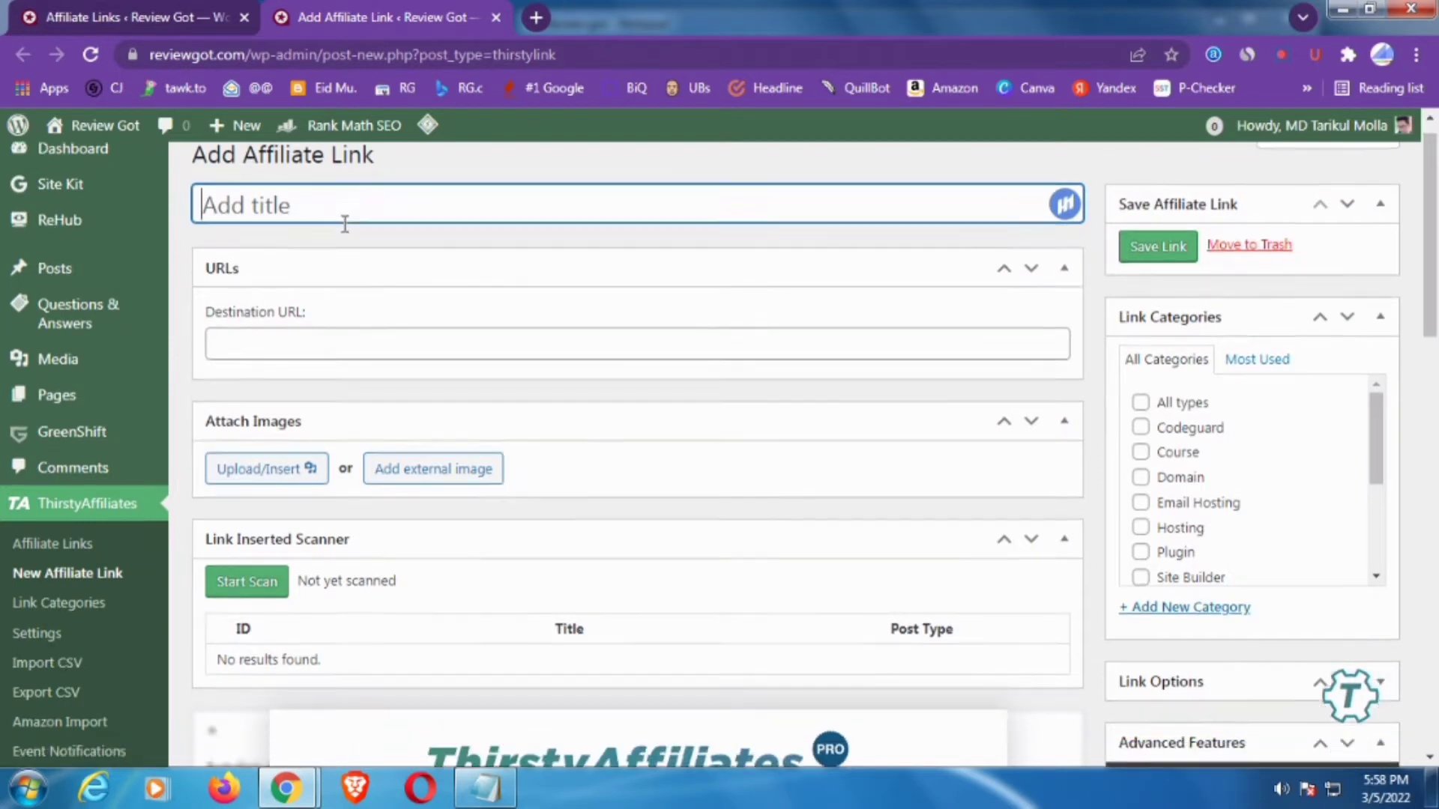
pyautogui.scroll(2, 347, 263)
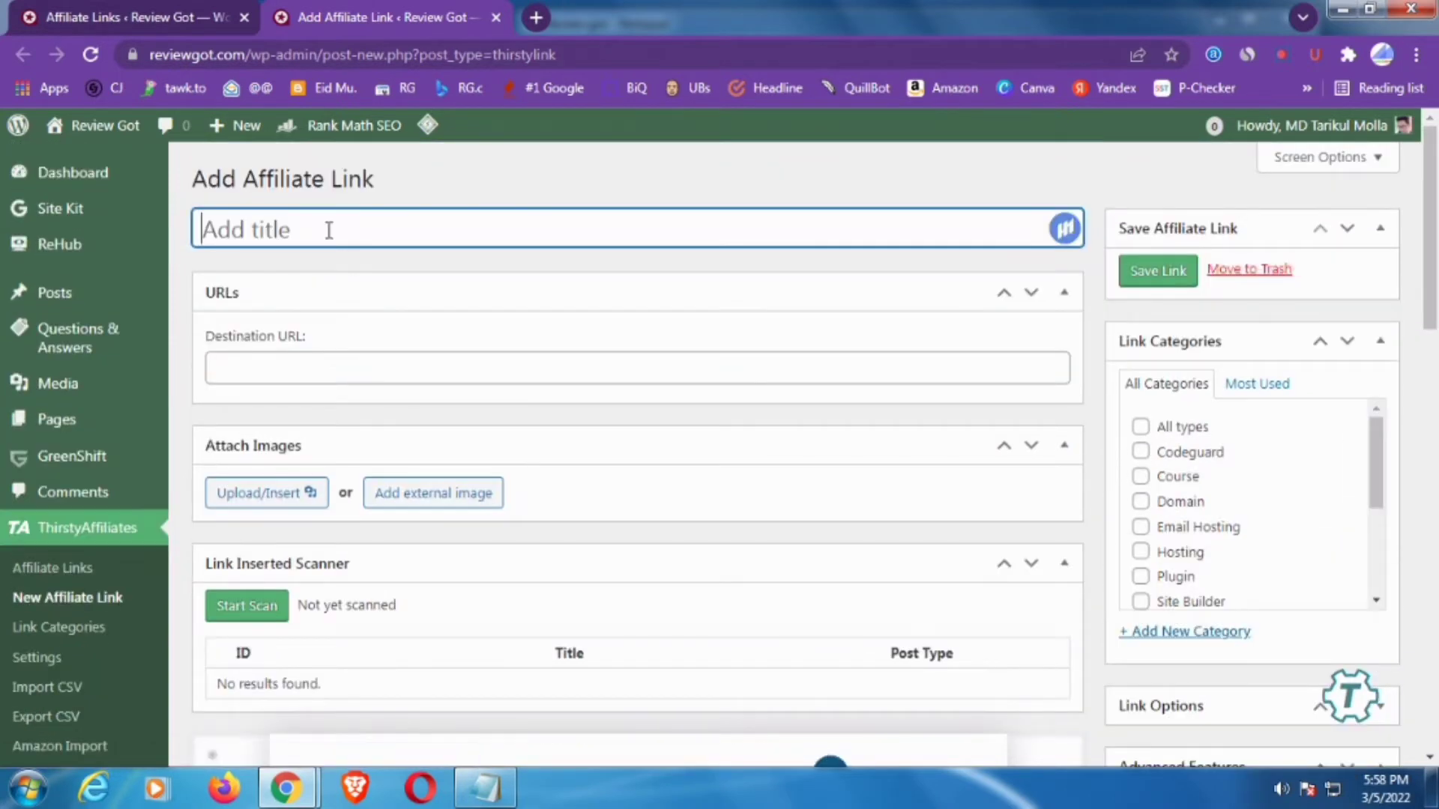
pyautogui.write('tip')
pyautogui.press('BackSpace')
pyautogui.press('BackSpace')
pyautogui.write('op')
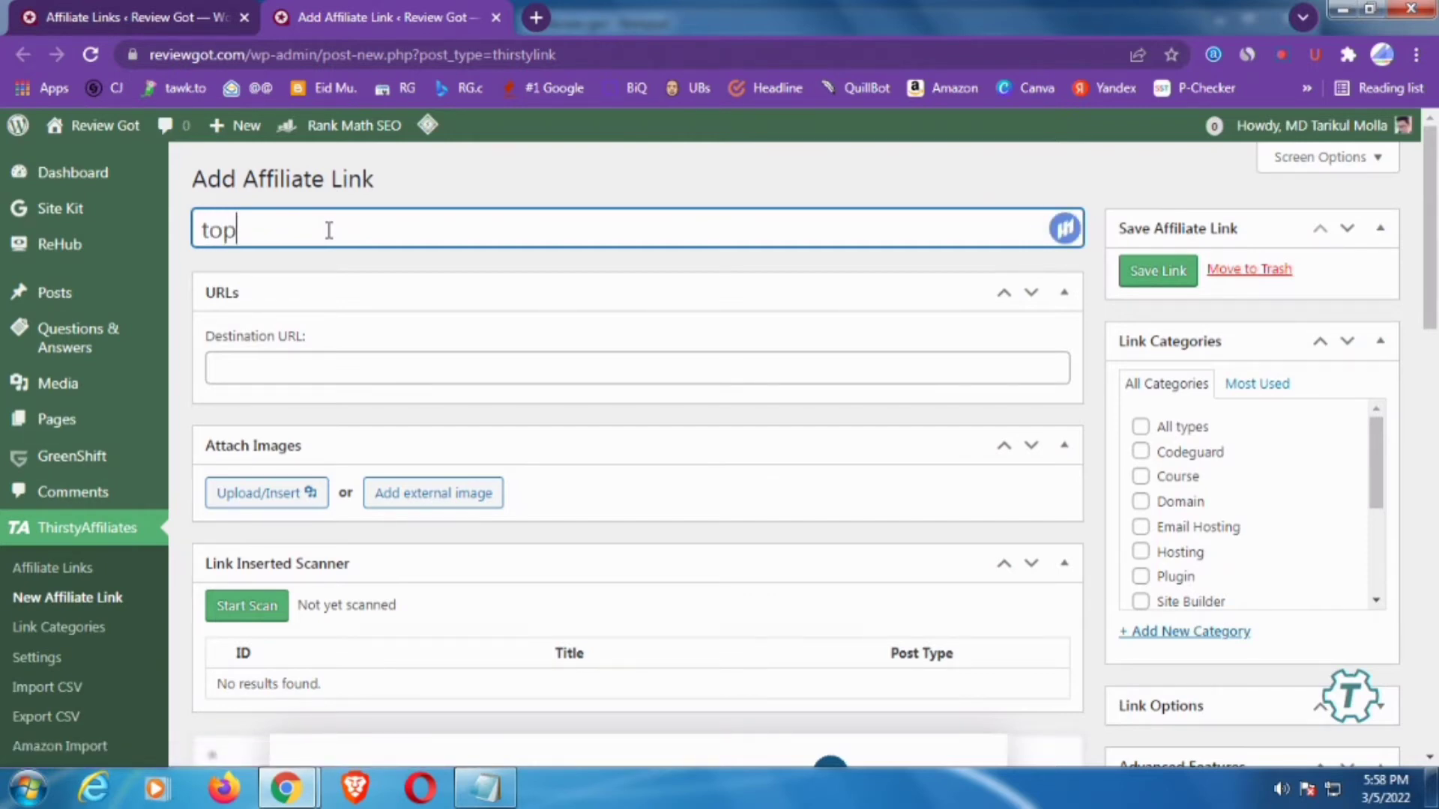
pyautogui.write(' folo')
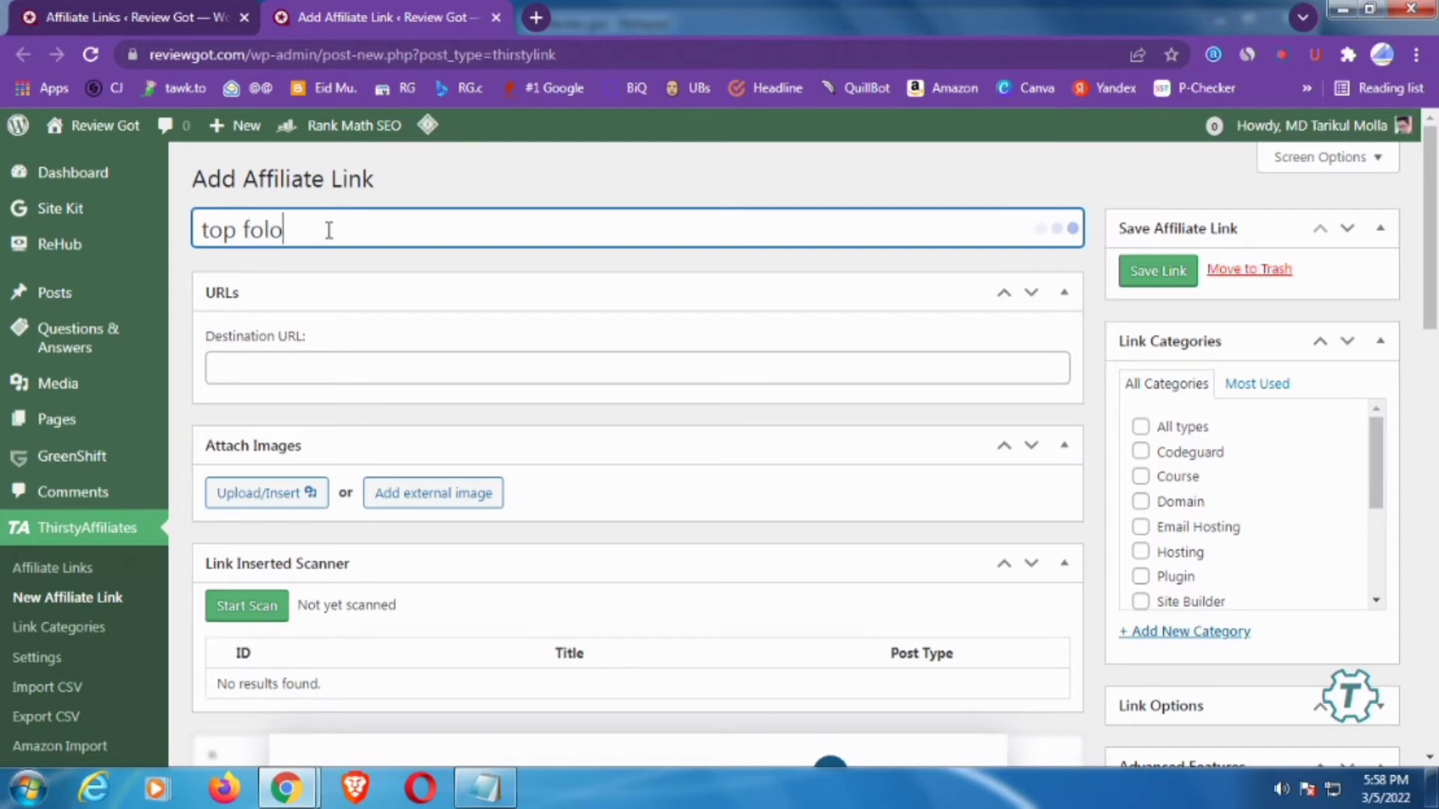
pyautogui.write('w')
pyautogui.click(485, 787)
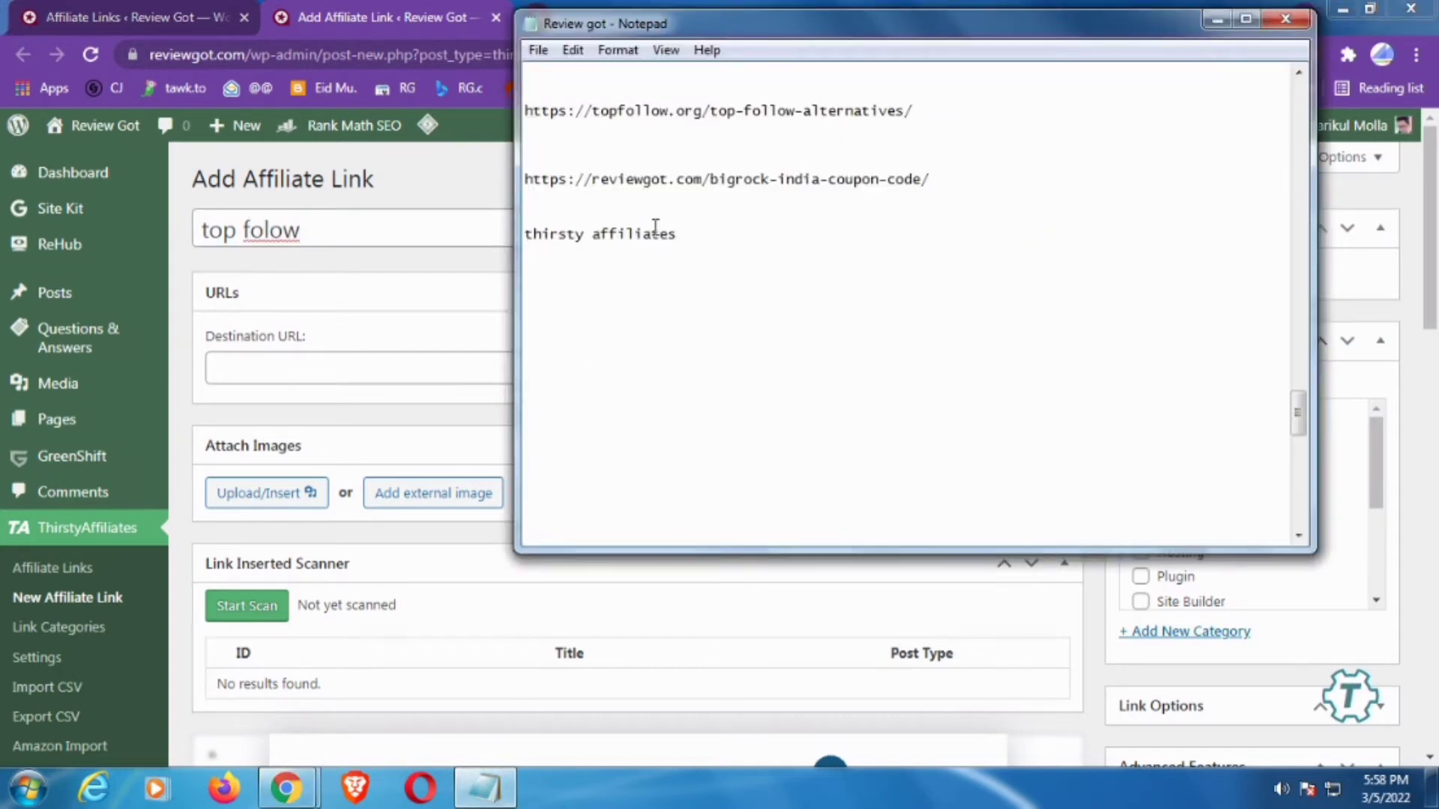
pyautogui.click(525, 178)
pyautogui.hotkey('shift', 'End')
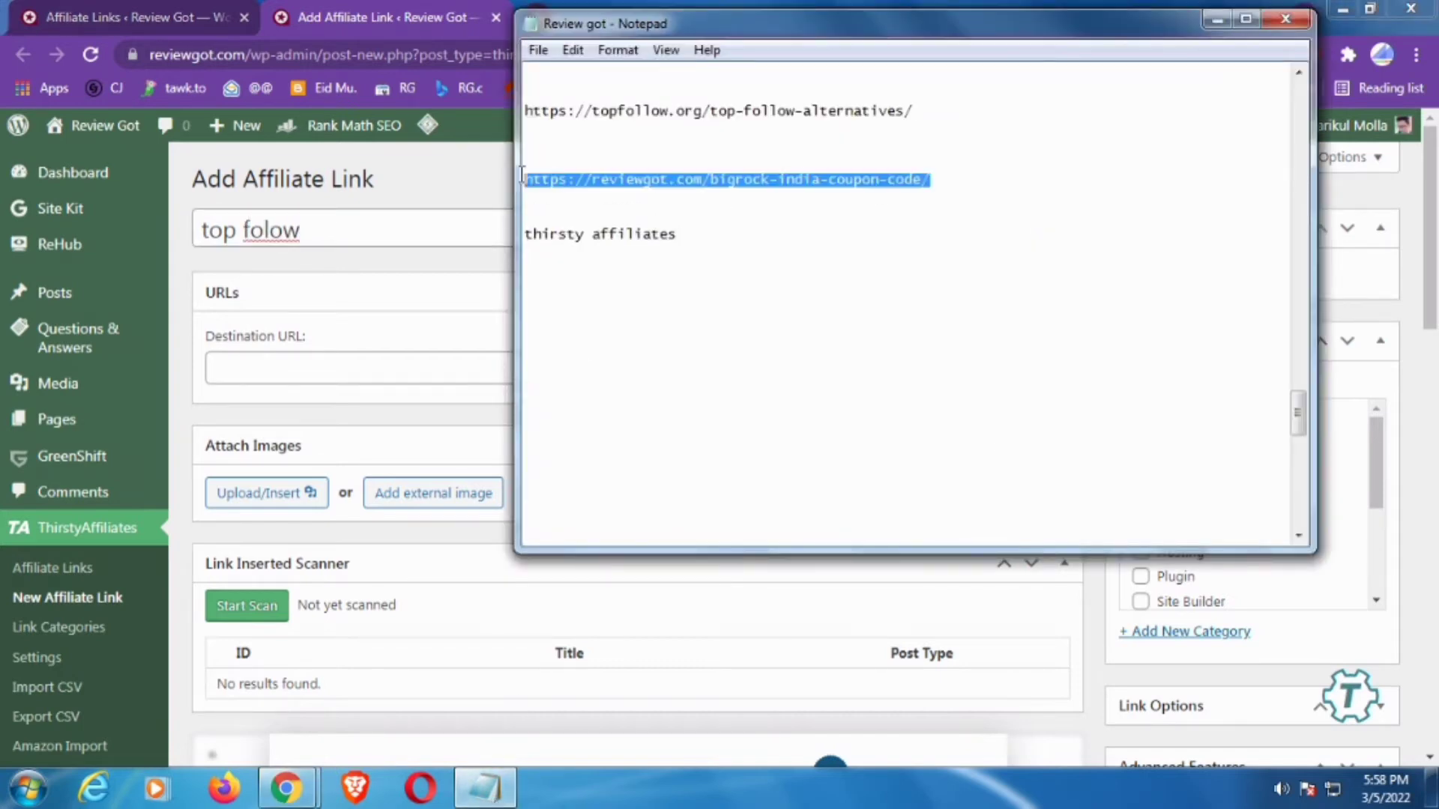
pyautogui.hotkey('ctrl', 'c')
pyautogui.click(255, 377)
pyautogui.hotkey('ctrl', 'v')
pyautogui.click(656, 255)
pyautogui.scroll(-3, 1234, 401)
pyautogui.scroll(3, 1236, 401)
pyautogui.scroll(-2, 1244, 396)
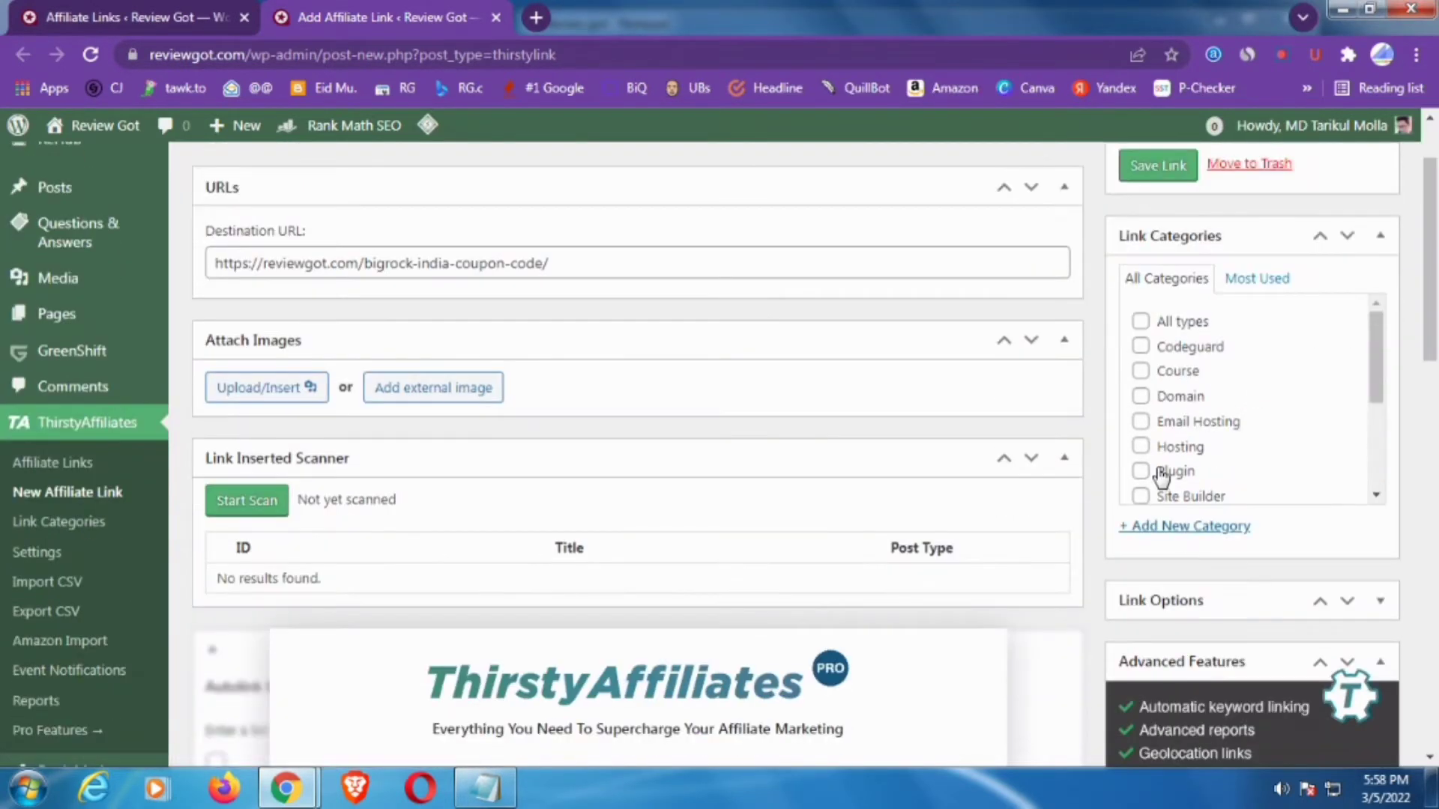
pyautogui.scroll(-2, 1194, 447)
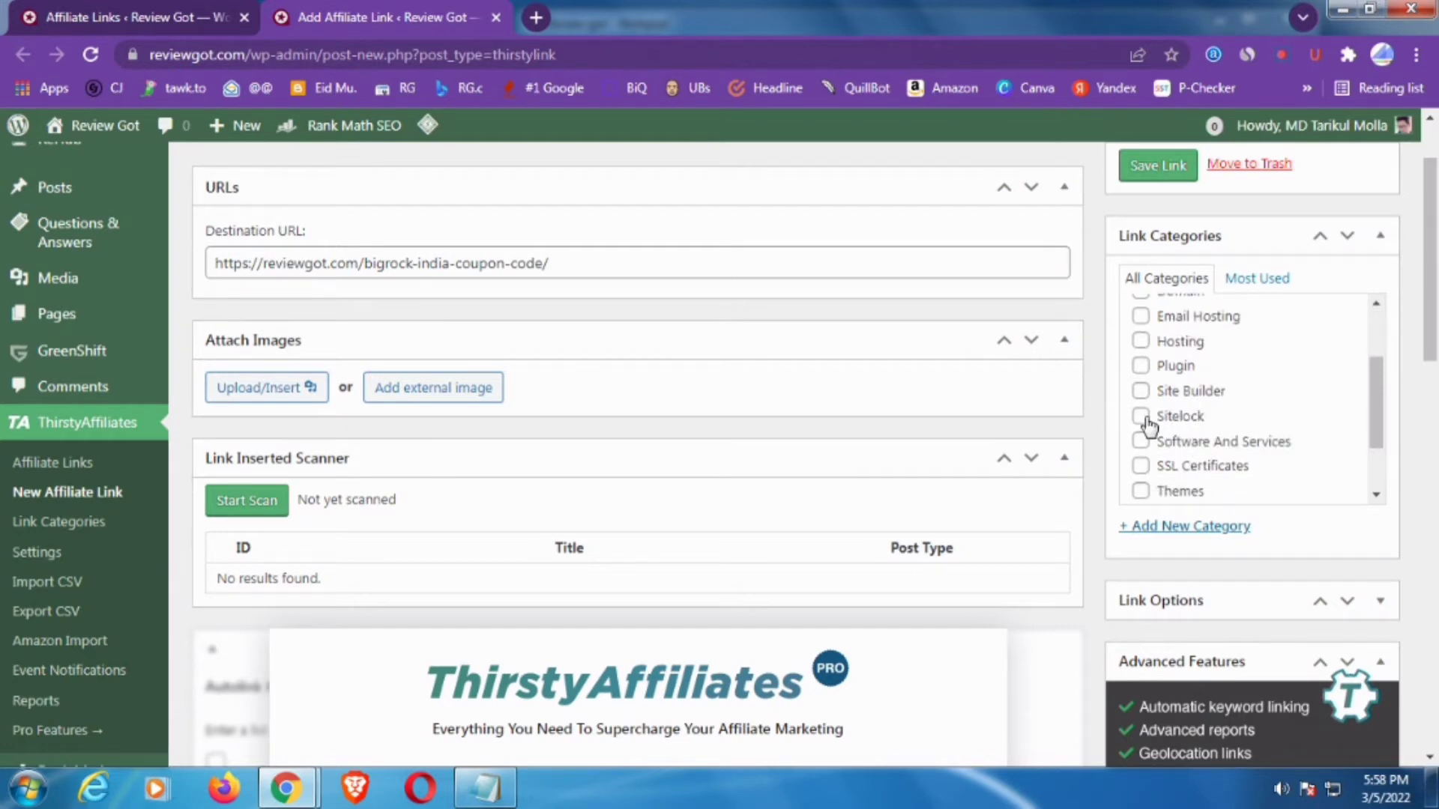
pyautogui.scroll(-1, 1147, 424)
pyautogui.scroll(3, 1143, 419)
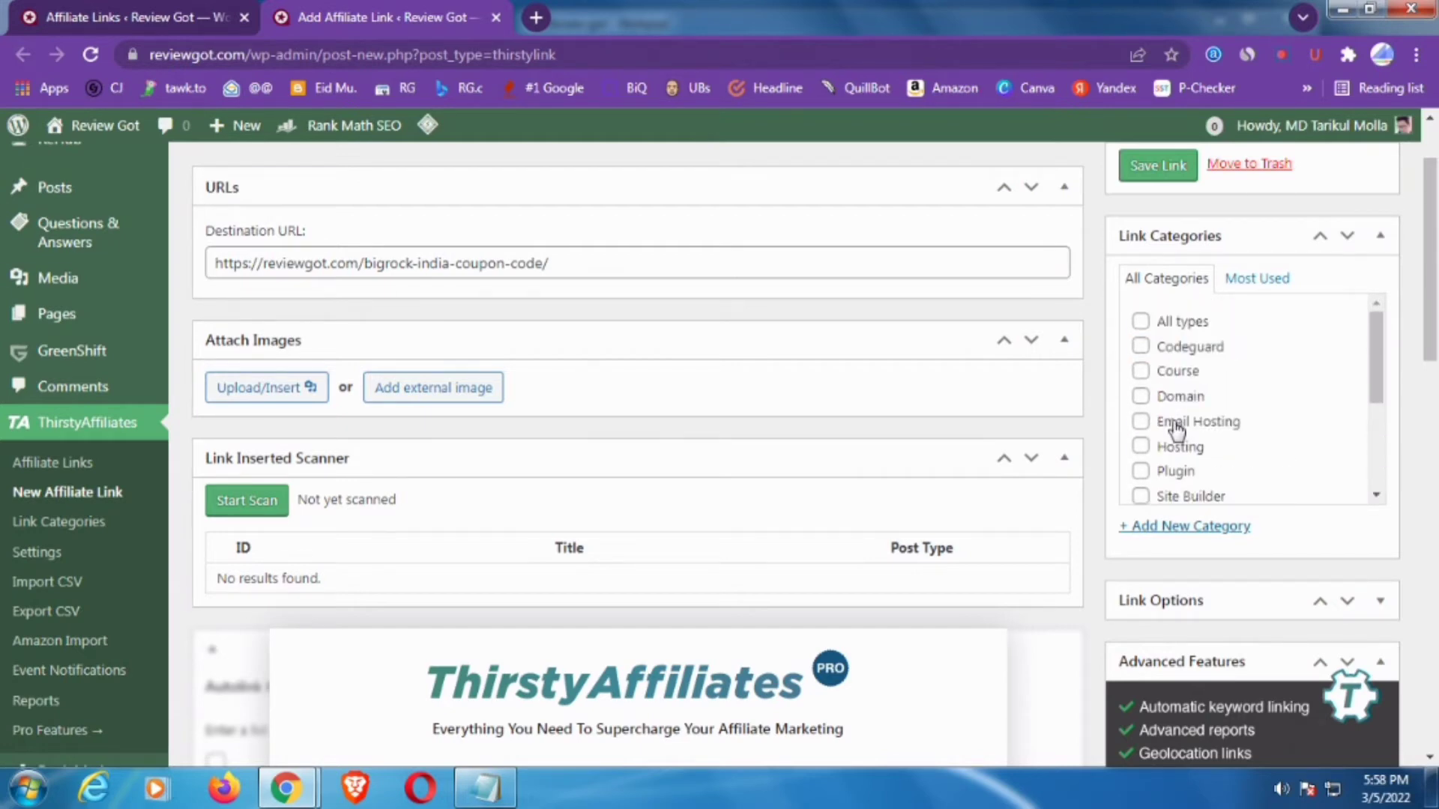
pyautogui.scroll(-3, 1143, 457)
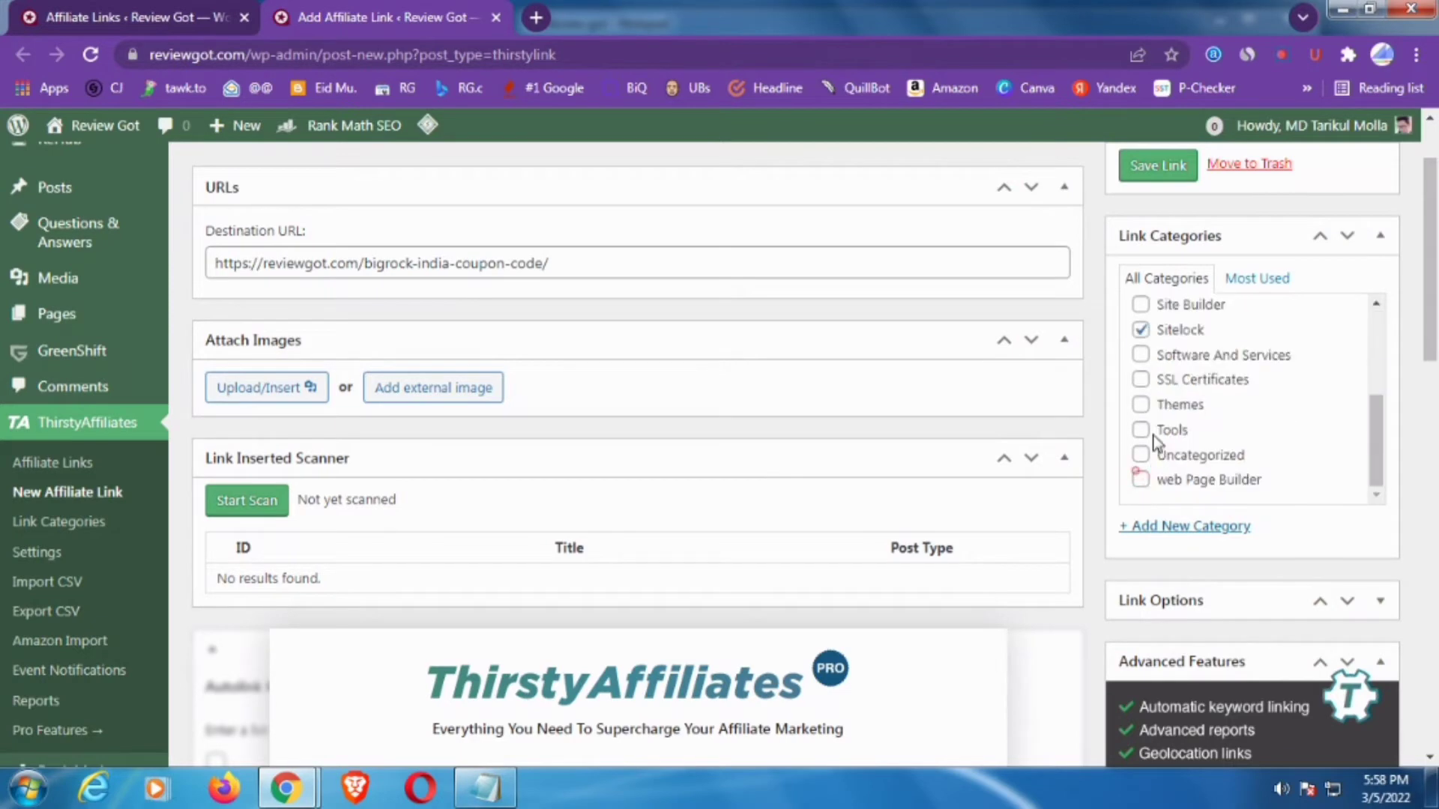
pyautogui.click(1139, 336)
pyautogui.scroll(-1, 876, 401)
pyautogui.scroll(3, 1143, 277)
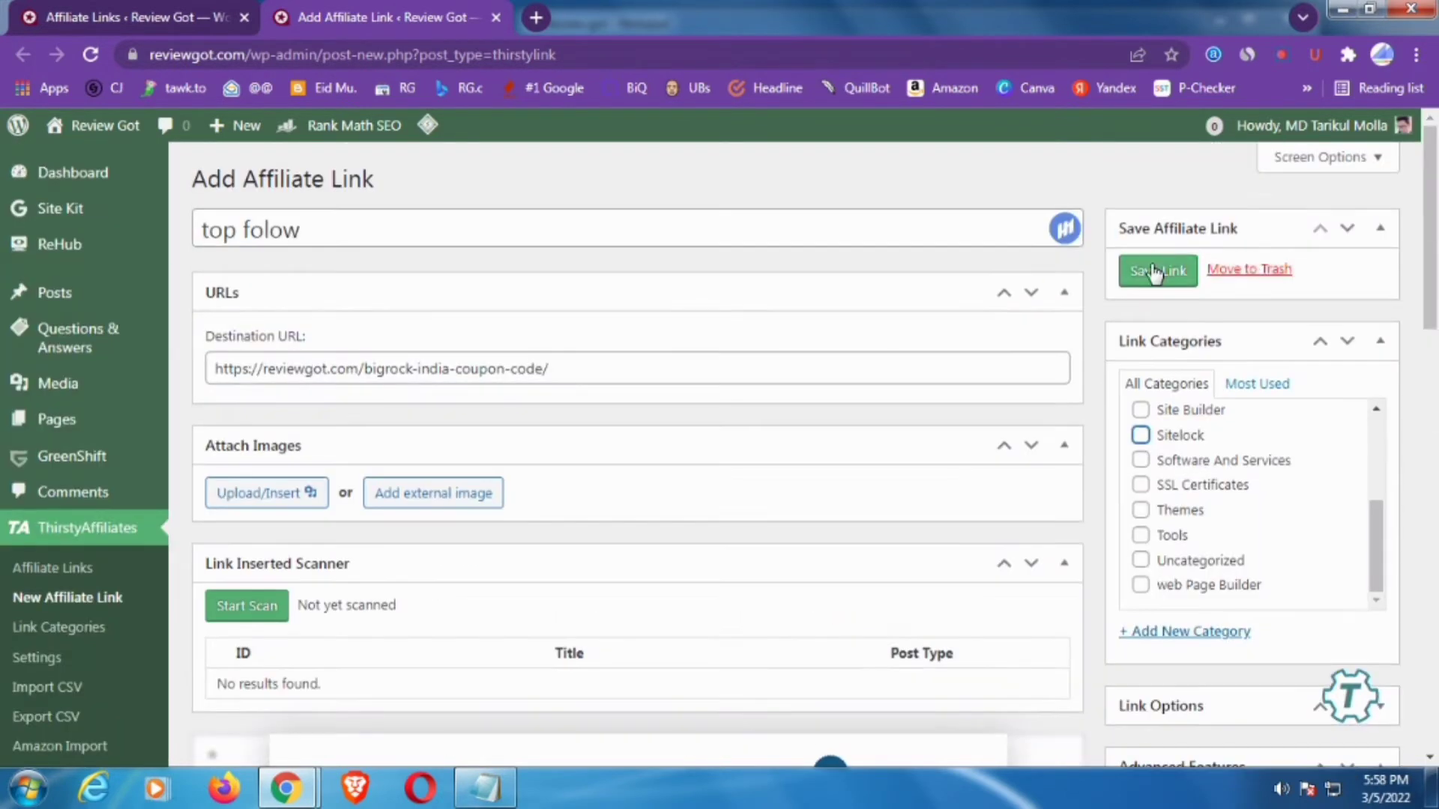
# Assign the affiliate link to the Plugin link category
pyautogui.scroll(-3, 1147, 255)
pyautogui.scroll(3, 1153, 240)
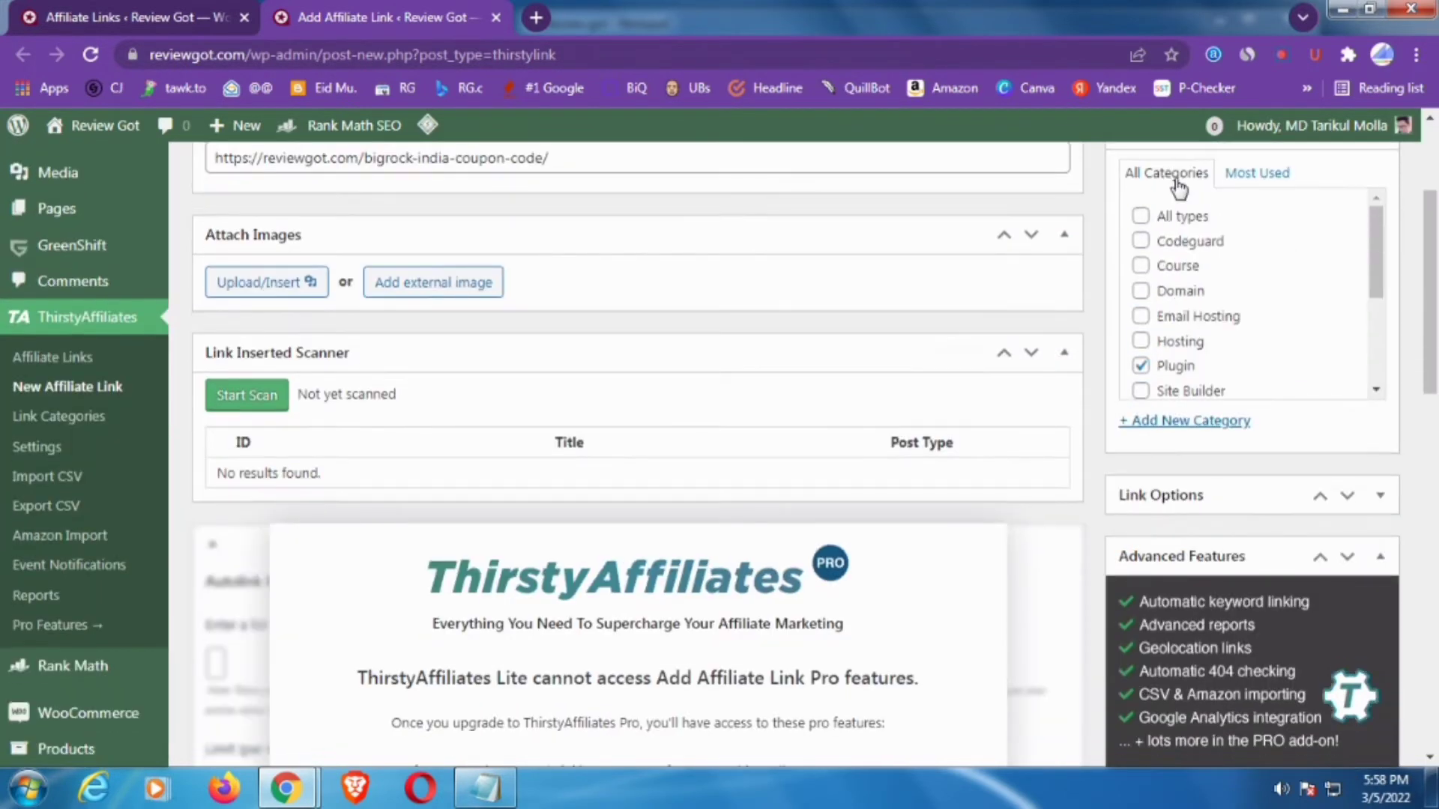
pyautogui.scroll(4, 1186, 254)
# Open the ThirstyAffiliates Pro pricing page in a background browser tab from the Pro features notice
pyautogui.scroll(-4, 564, 573)
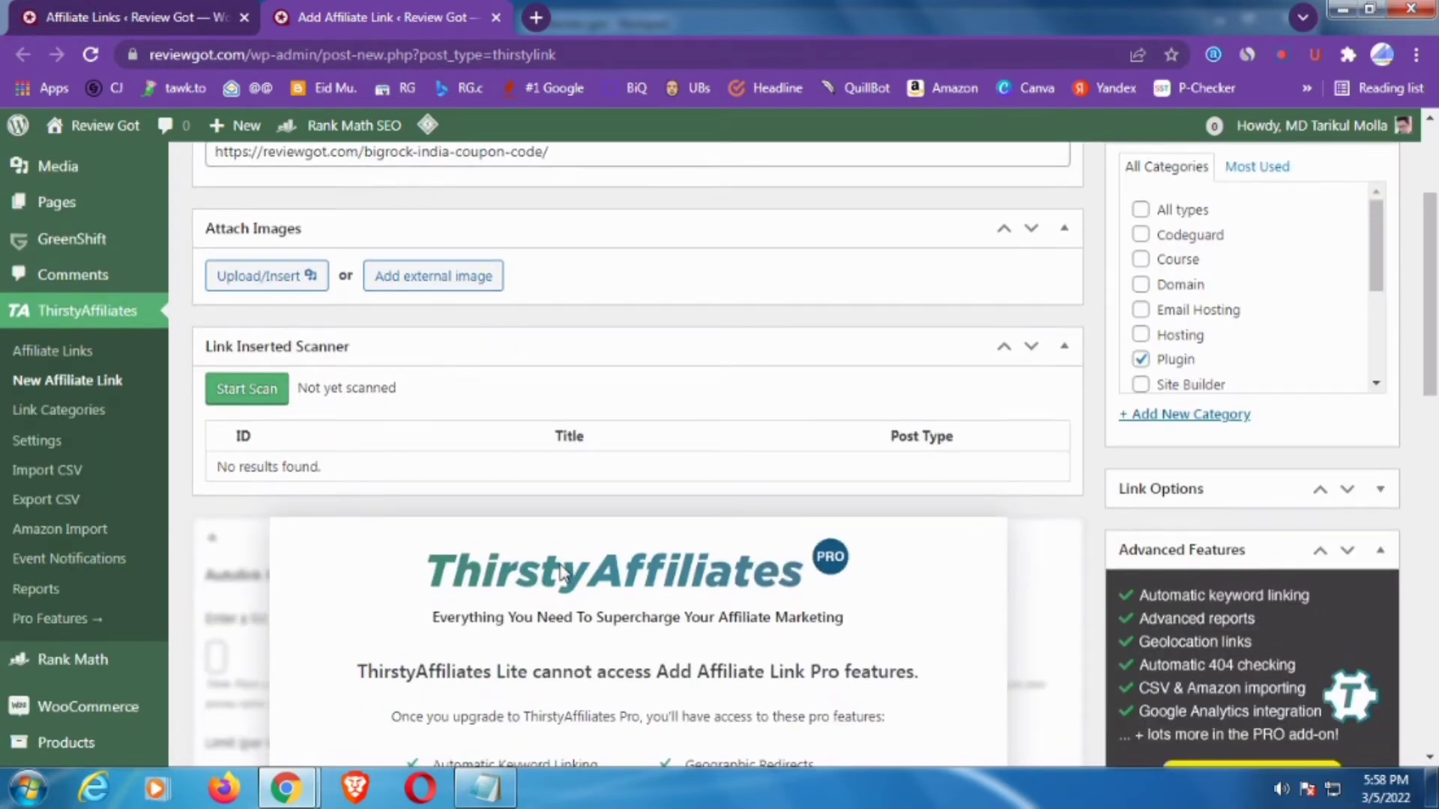
pyautogui.scroll(-8, 560, 573)
pyautogui.rightClick(642, 346)
pyautogui.click(737, 367)
pyautogui.scroll(6, 737, 375)
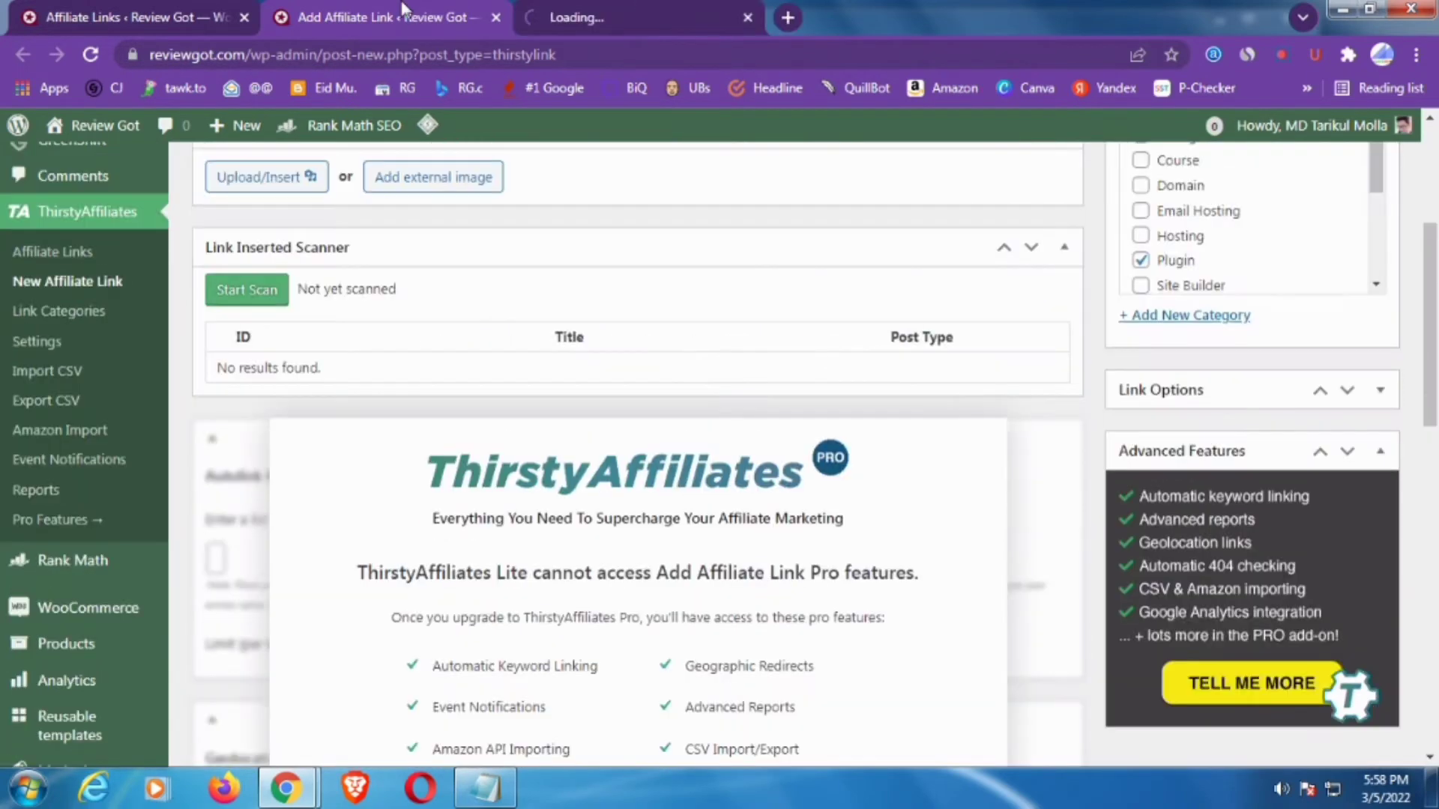
# Save the new affiliate link and copy its Cloaked URL
pyautogui.scroll(4, 1097, 337)
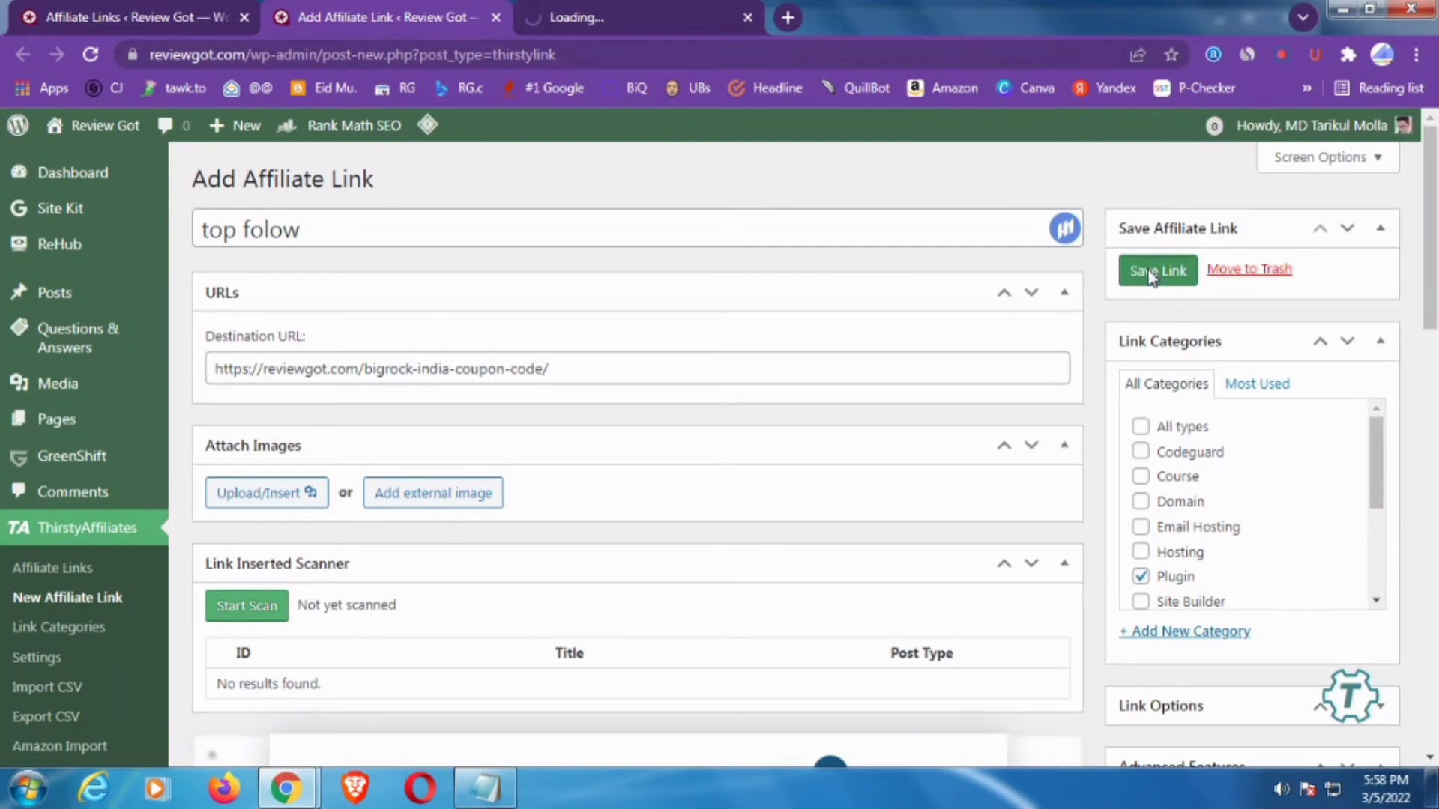
pyautogui.click(1152, 274)
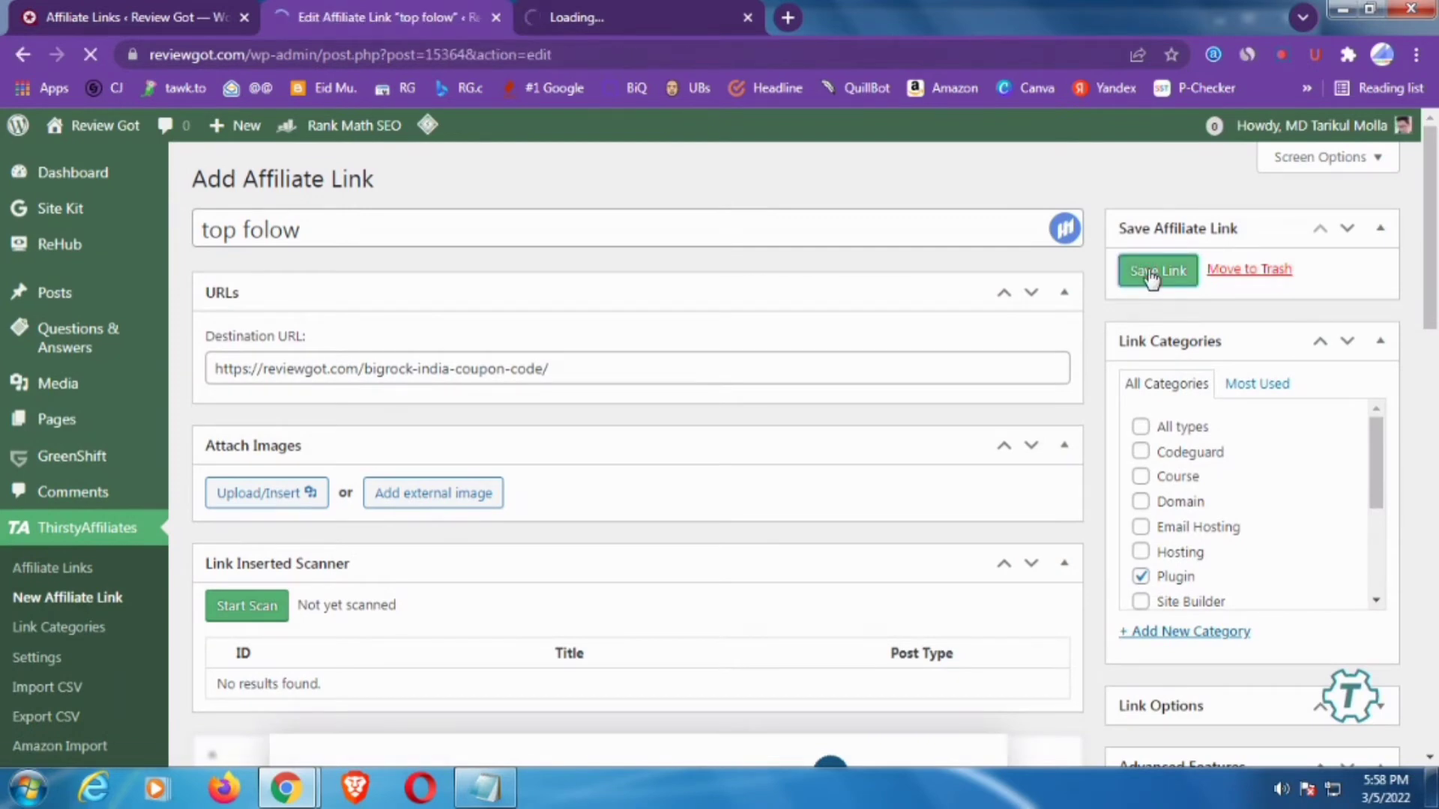
pyautogui.scroll(-3, 489, 703)
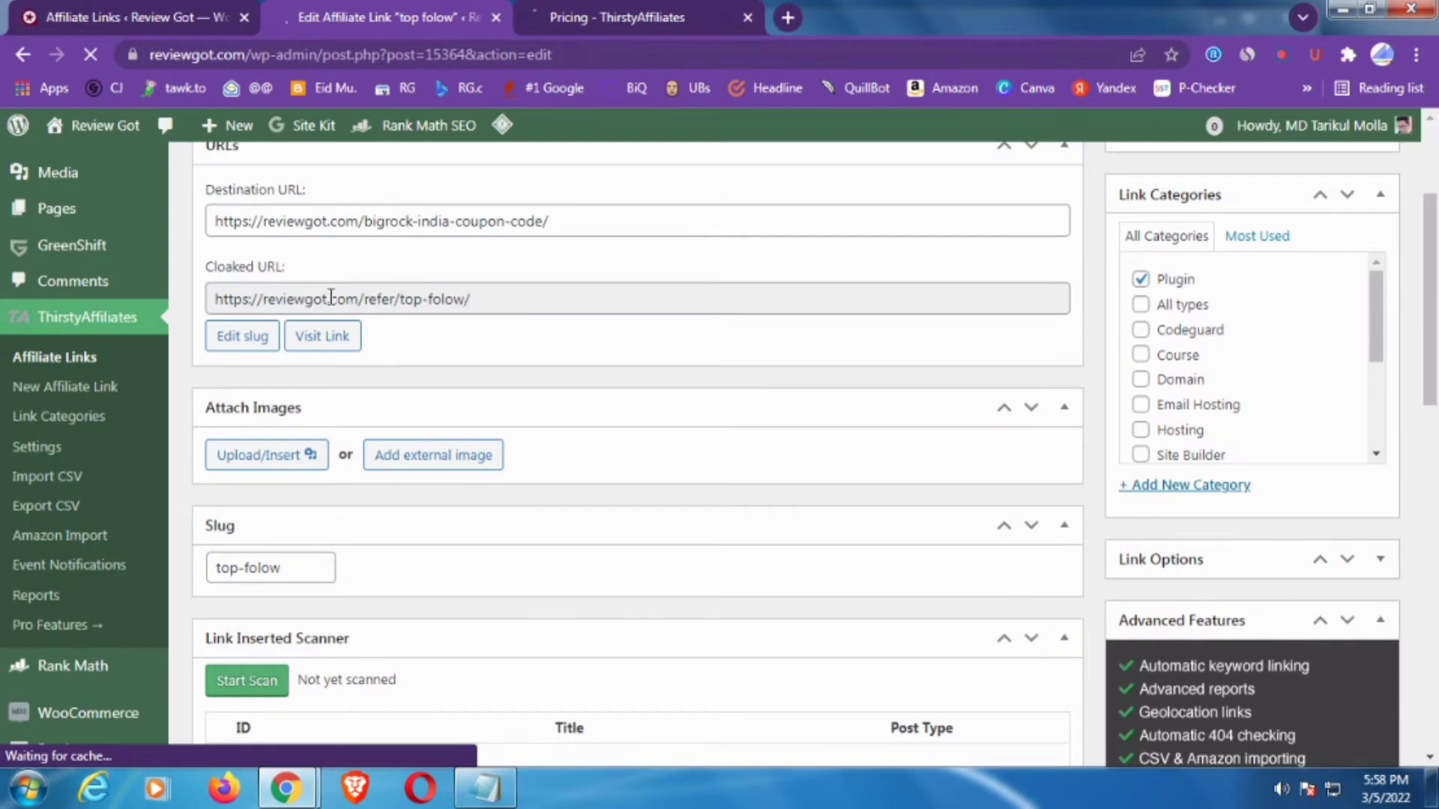
pyautogui.click(261, 299)
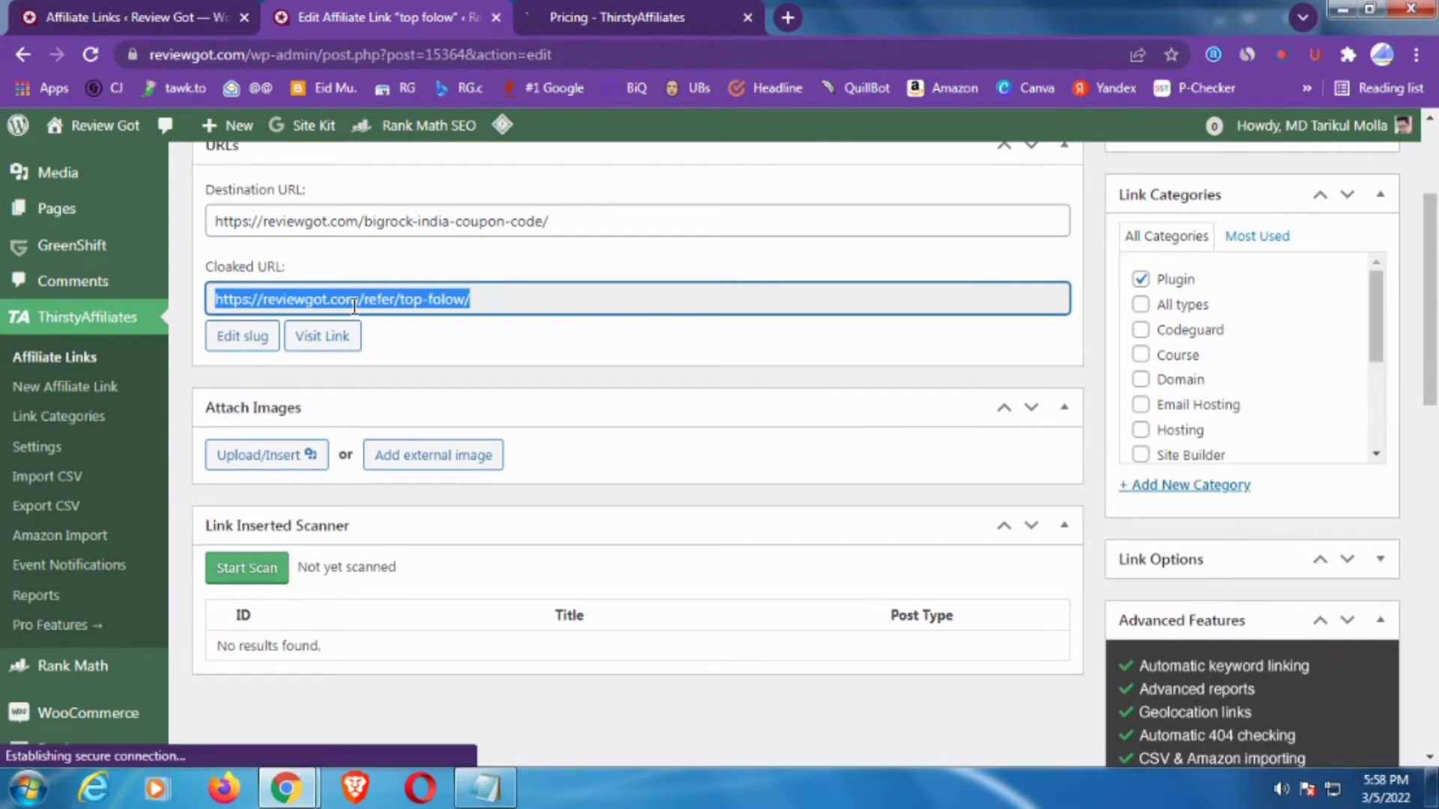
pyautogui.click(293, 303)
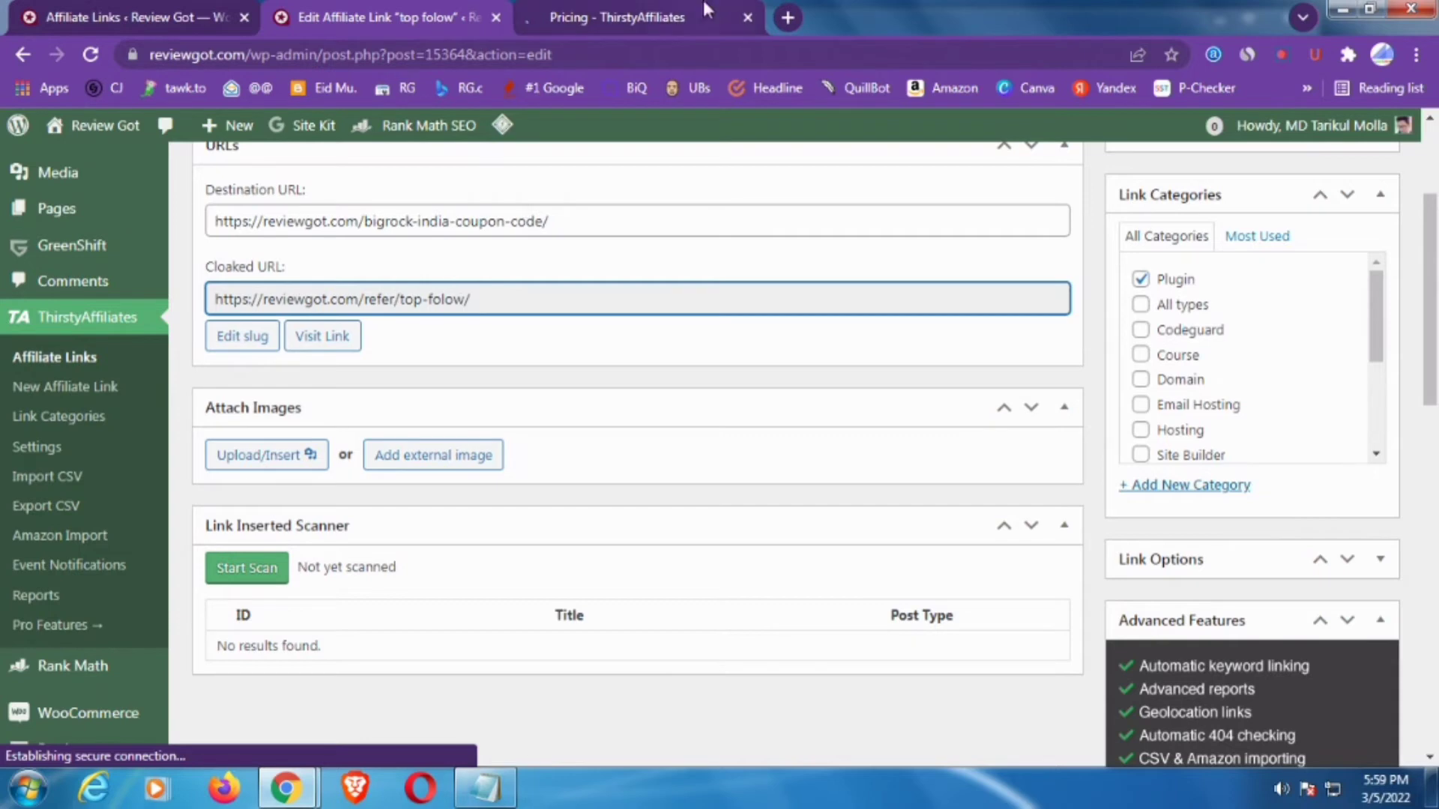
# Load the copied cloaked URL in a new browser tab and compare the opened address with the link's Destination URL
pyautogui.click(615, 16)
pyautogui.click(789, 15)
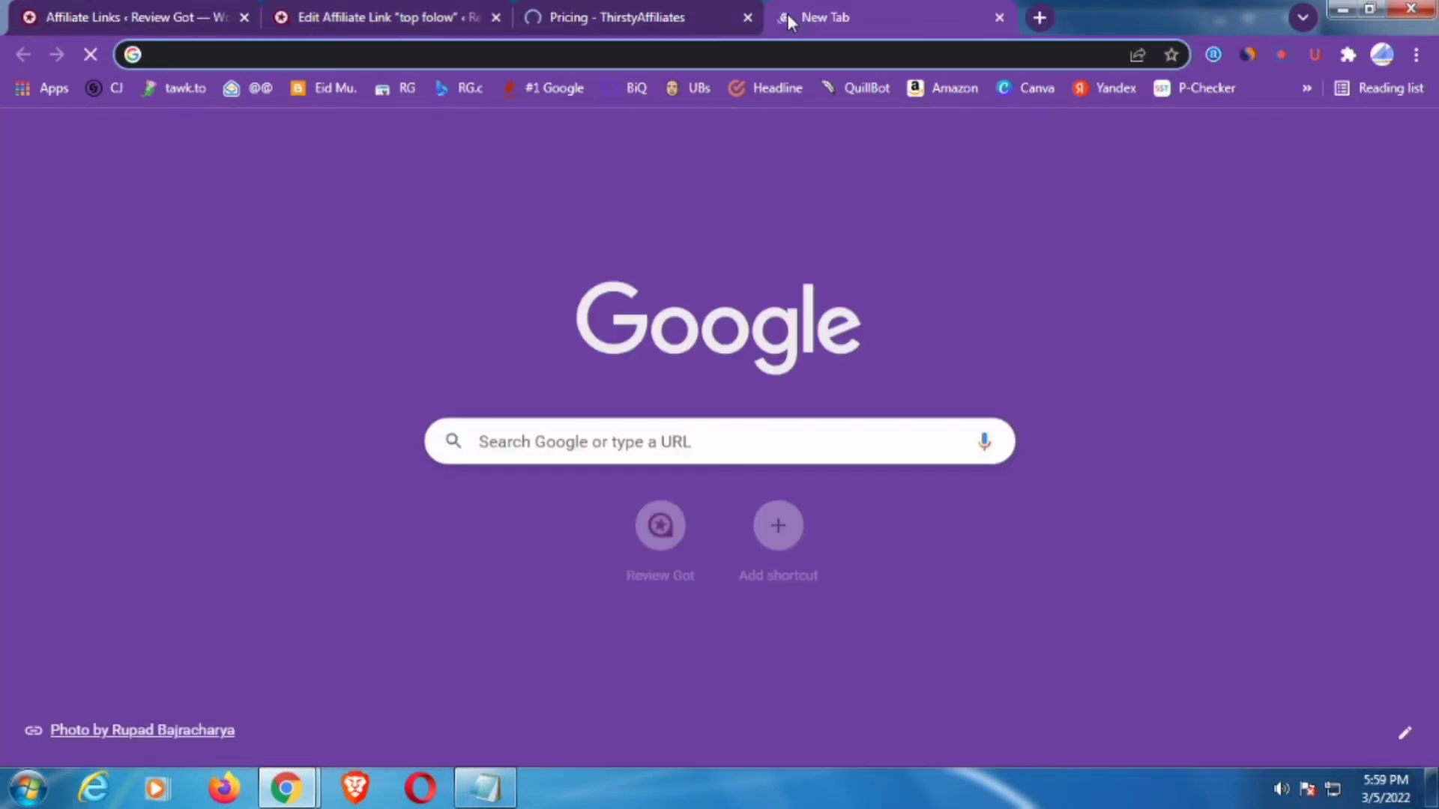
pyautogui.hotkey('ctrl', 'v')
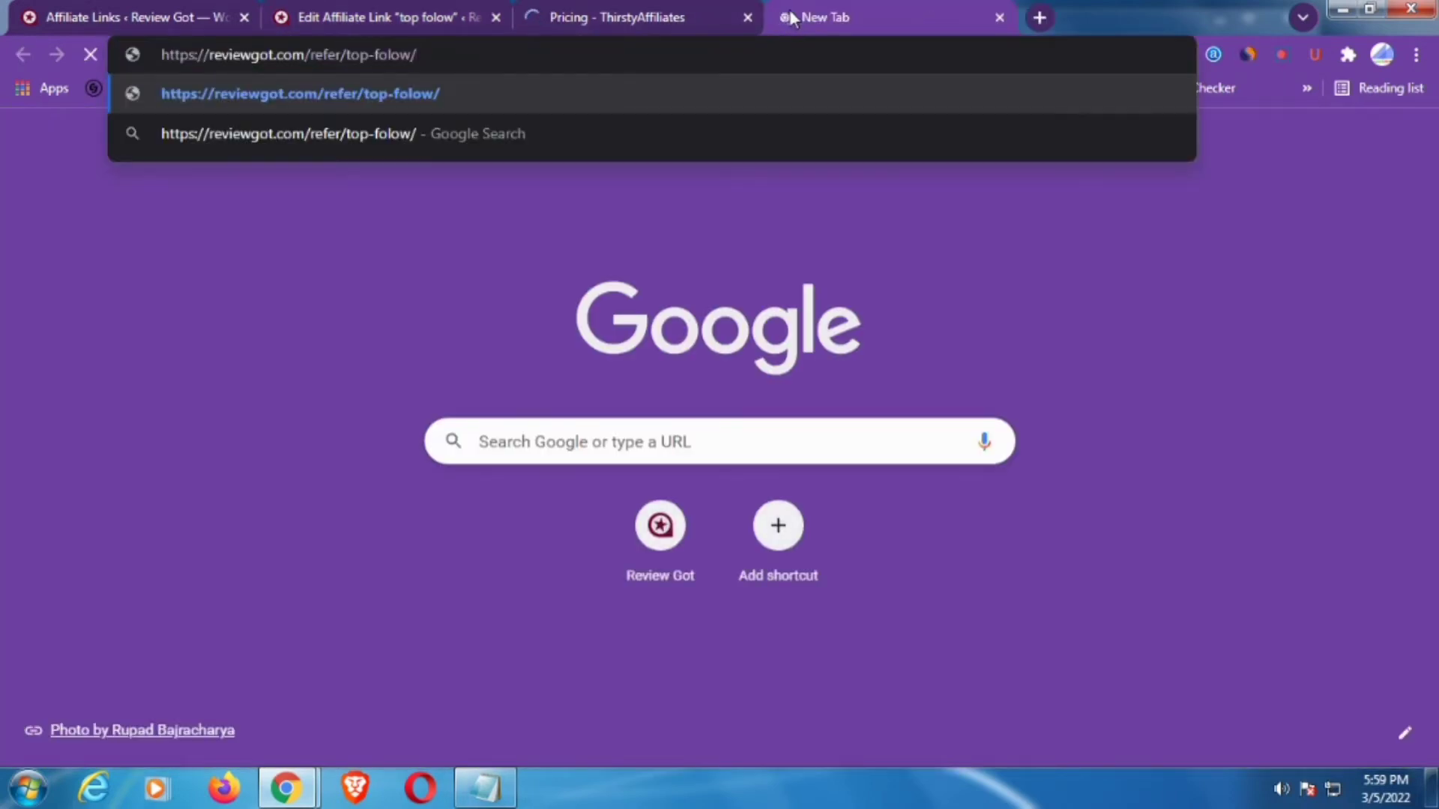
pyautogui.press('Return')
pyautogui.click(401, 12)
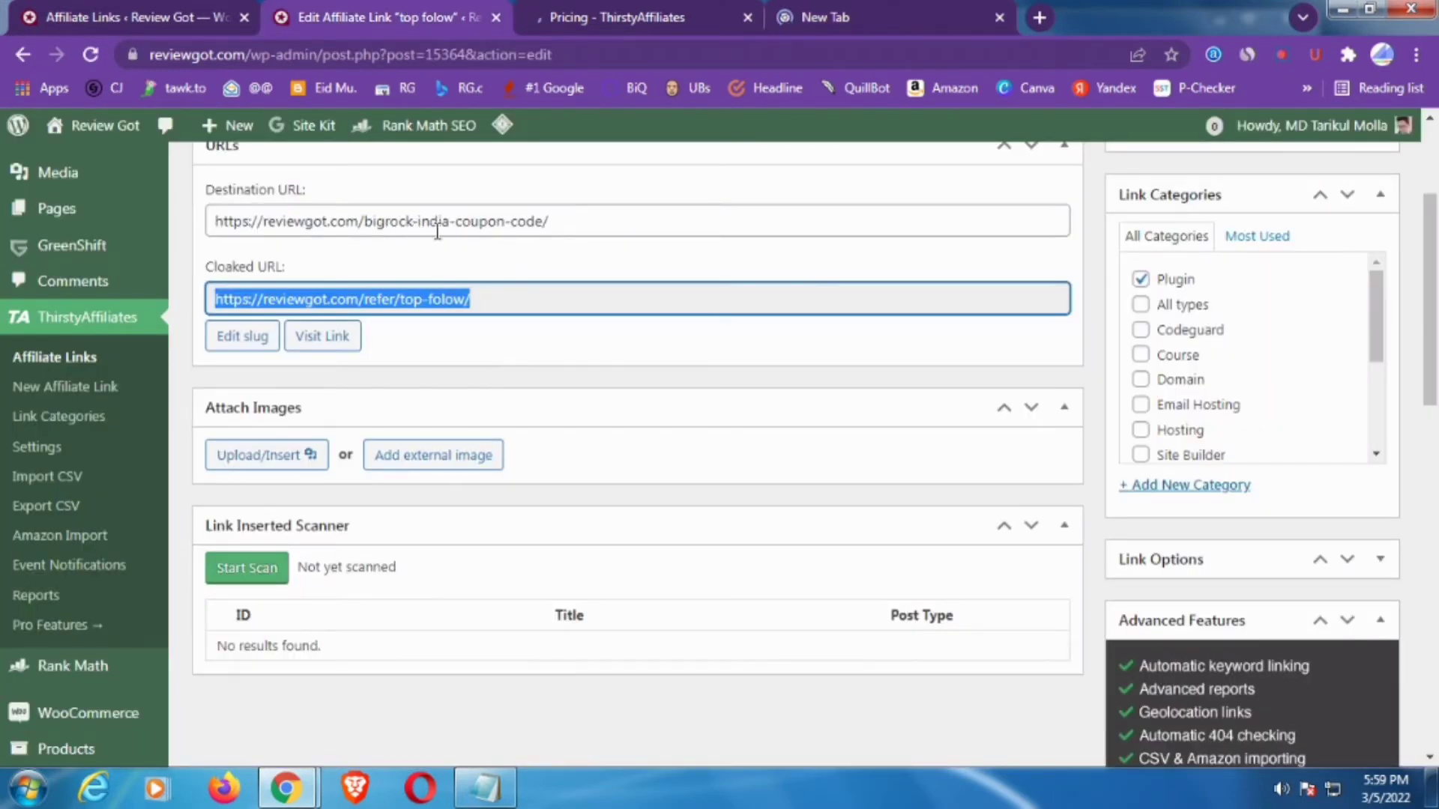
pyautogui.click(837, 10)
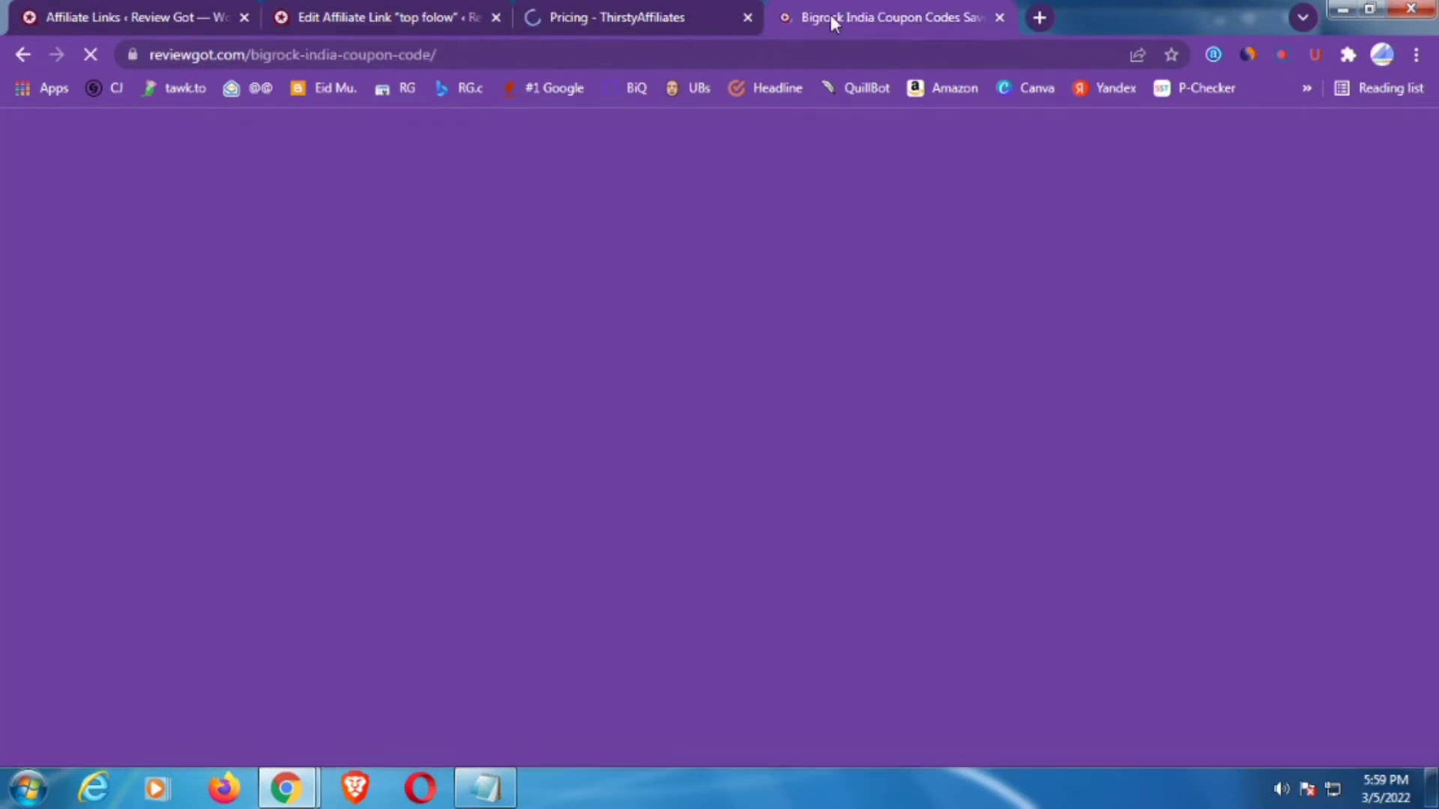
# Load the cloaked URL once more in the same tab to recheck its redirect
pyautogui.click(780, 53)
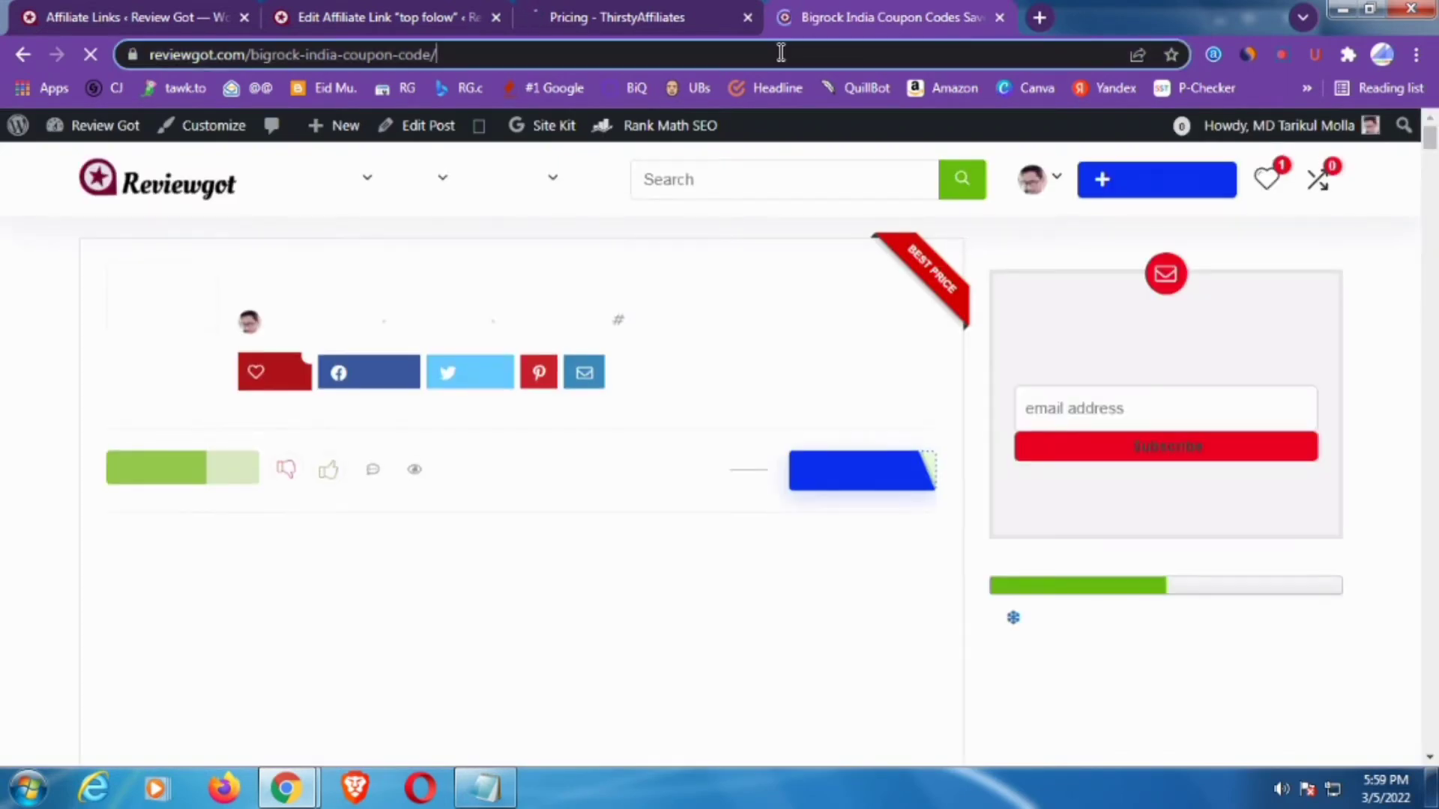
pyautogui.hotkey('ctrl', 'v')
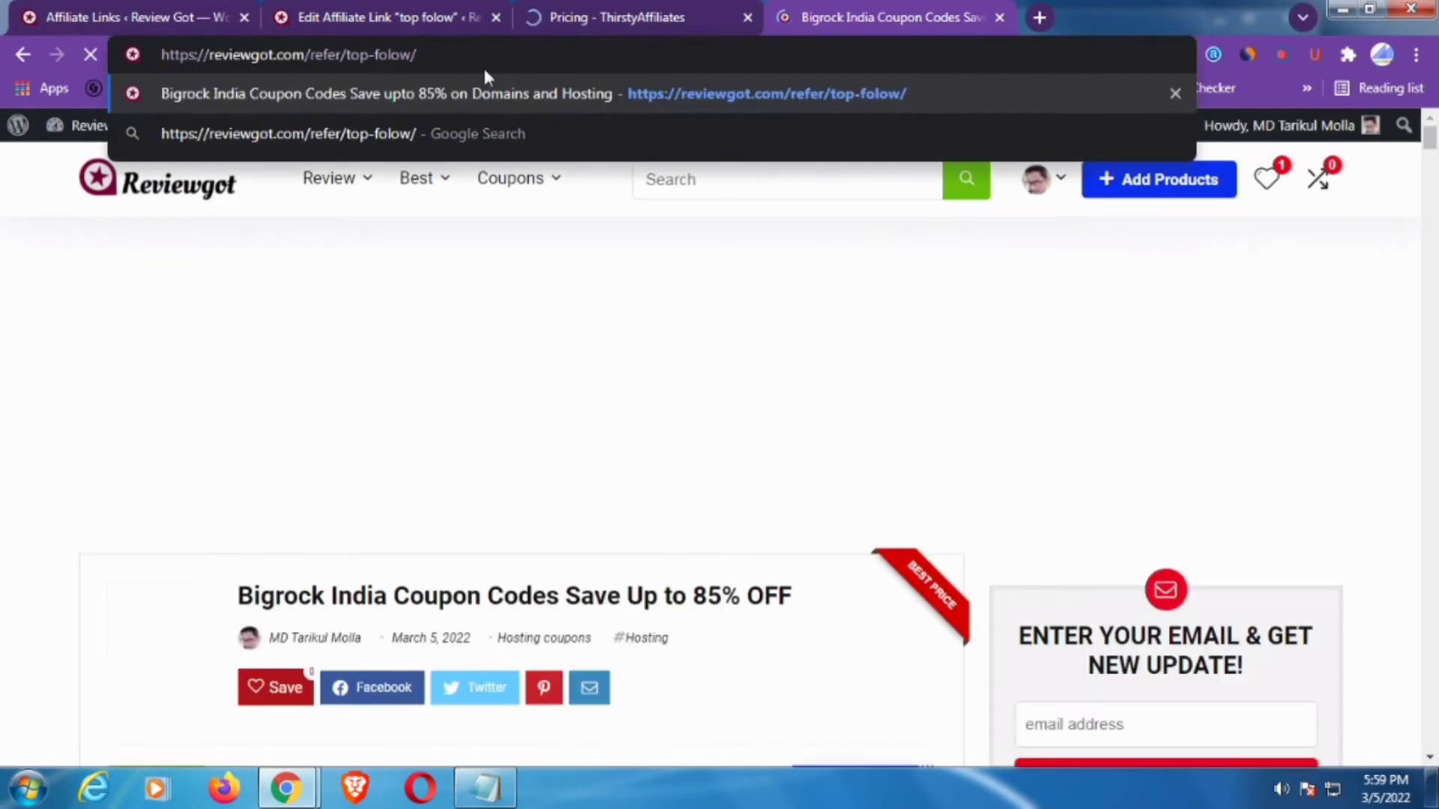
pyautogui.press('Return')
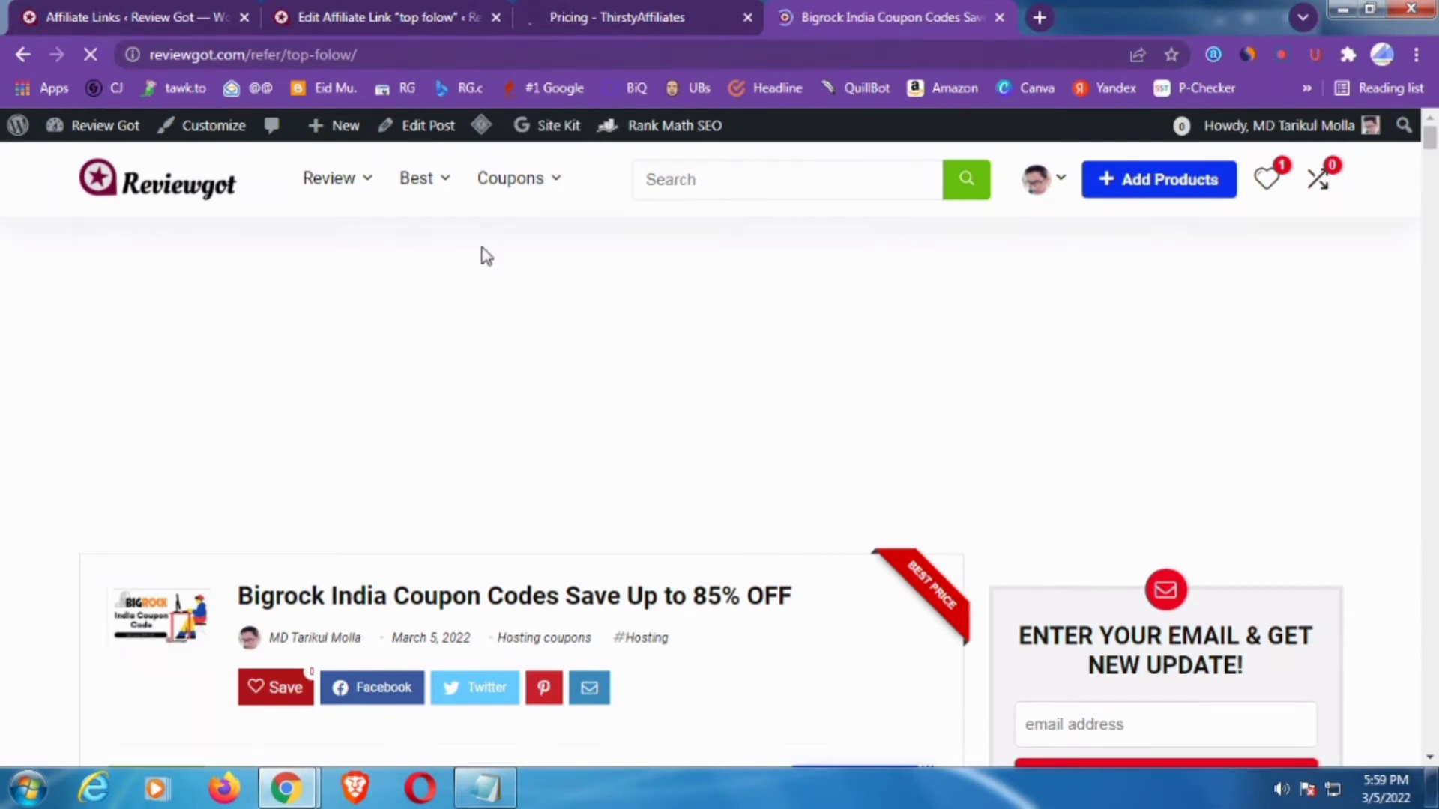
# Examine the ThirstyAffiliates Pro pricing page, dismissing the notification request and comparing the prices, site limits and features of the three plans
pyautogui.click(615, 14)
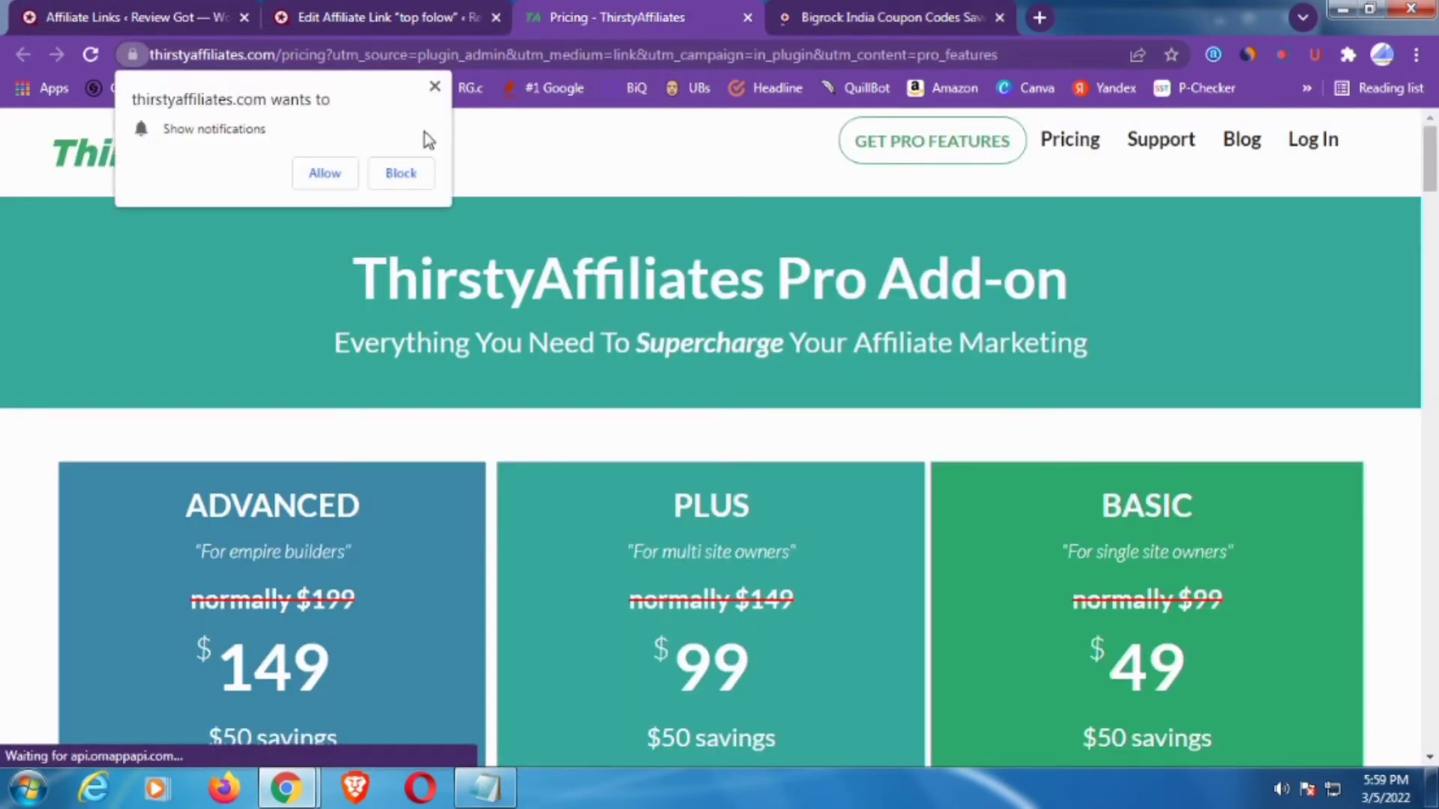
pyautogui.click(434, 86)
pyautogui.scroll(-1, 558, 257)
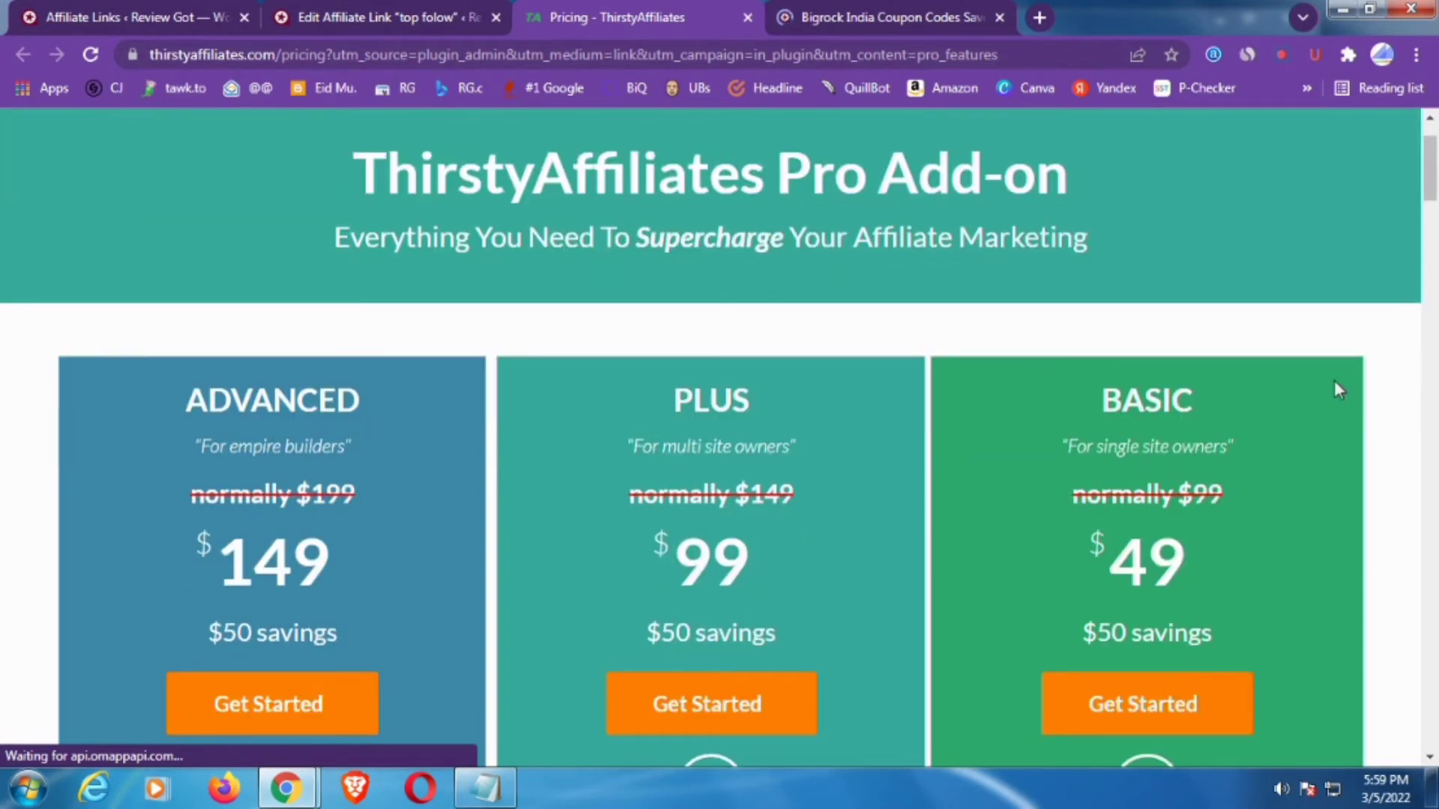
pyautogui.scroll(-2, 1333, 380)
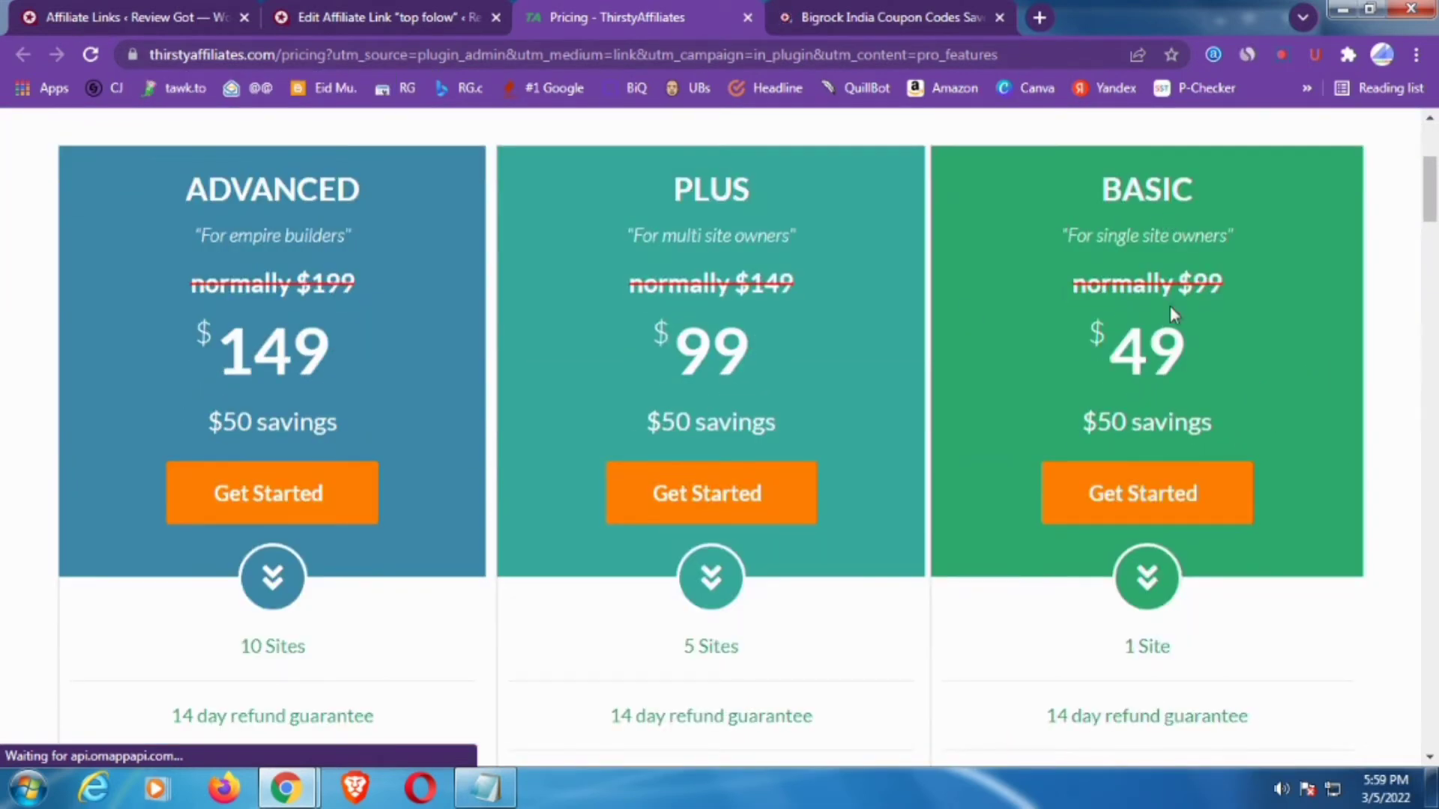
pyautogui.scroll(-4, 1158, 304)
pyautogui.tripleClick(1175, 224)
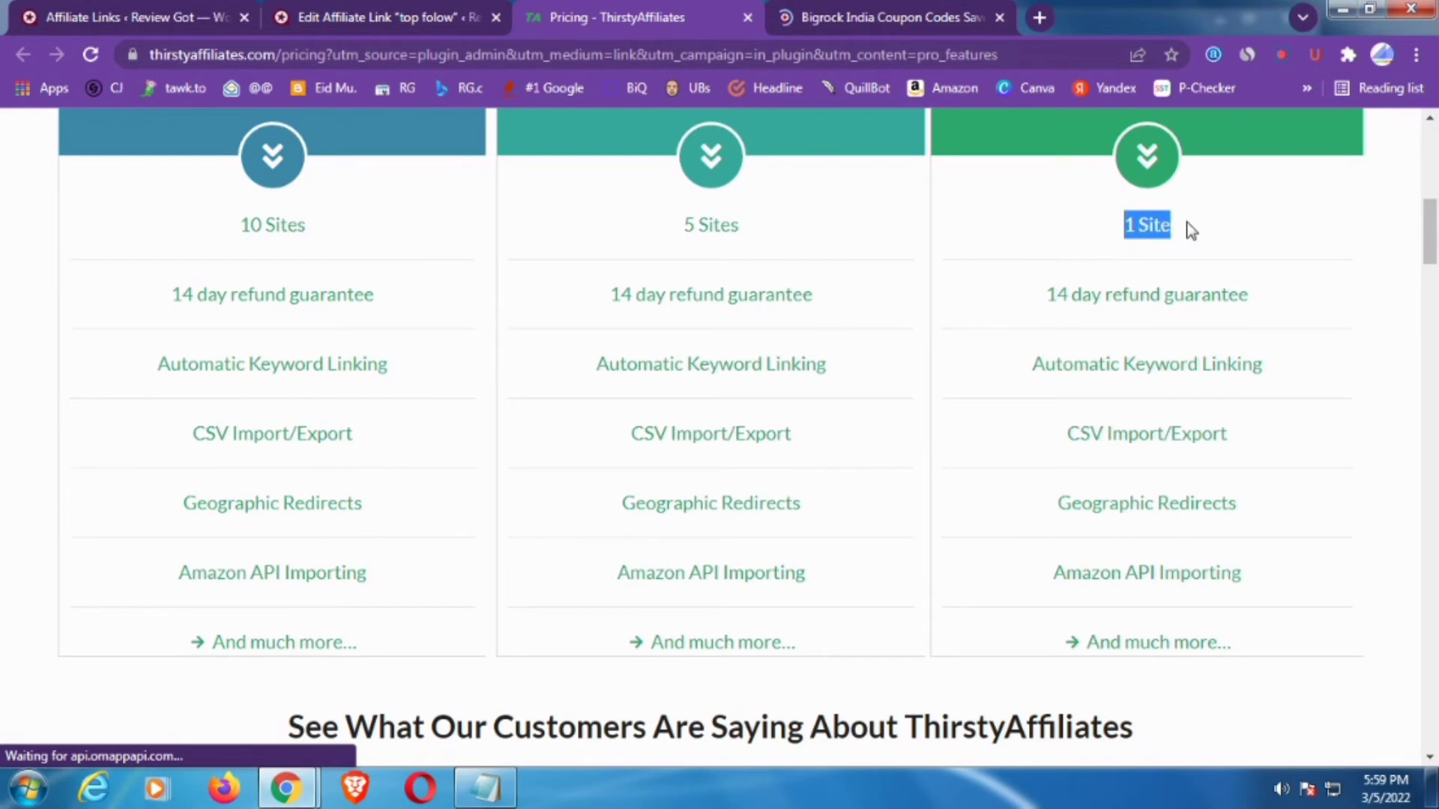
pyautogui.scroll(-1, 1247, 329)
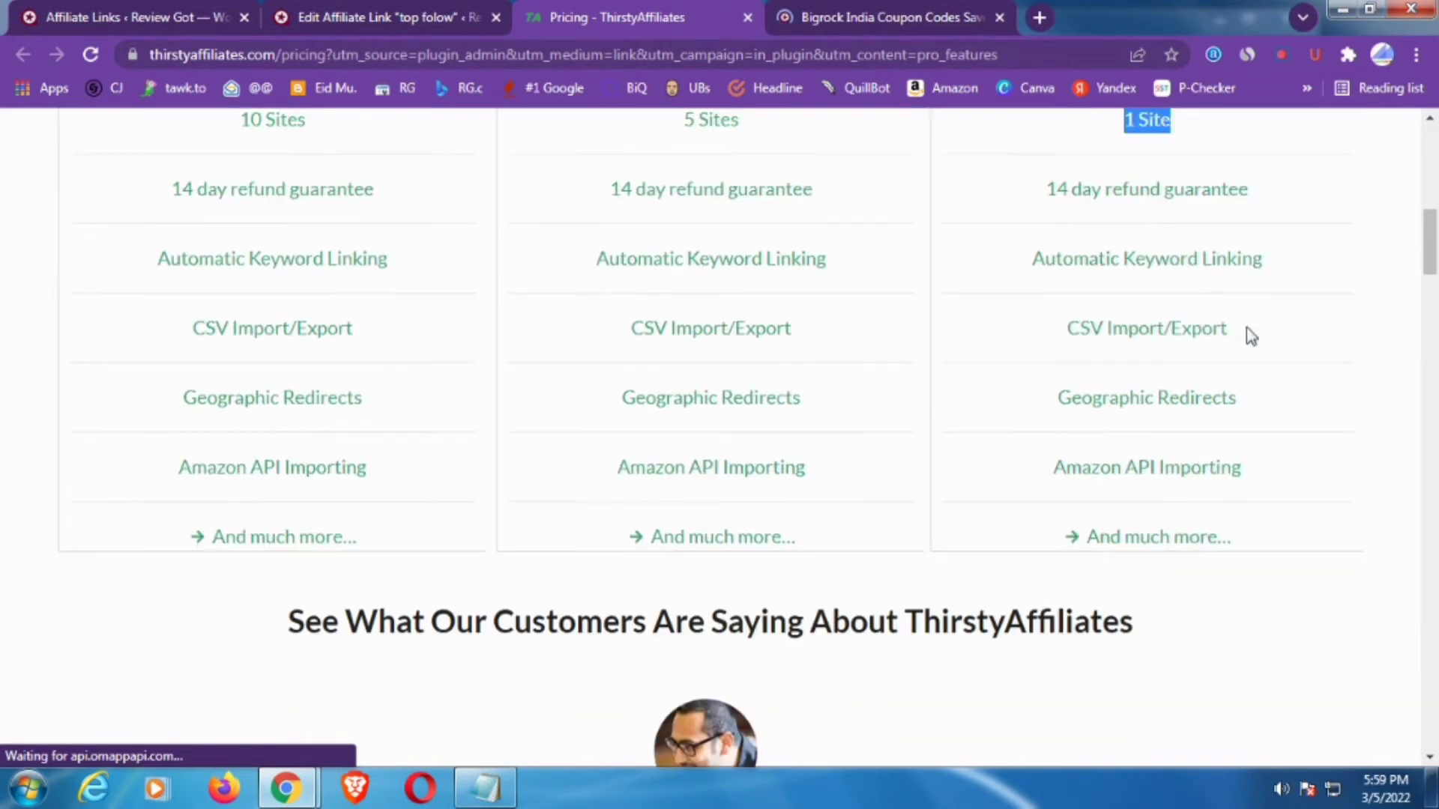
pyautogui.doubleClick(697, 258)
pyautogui.click(782, 263)
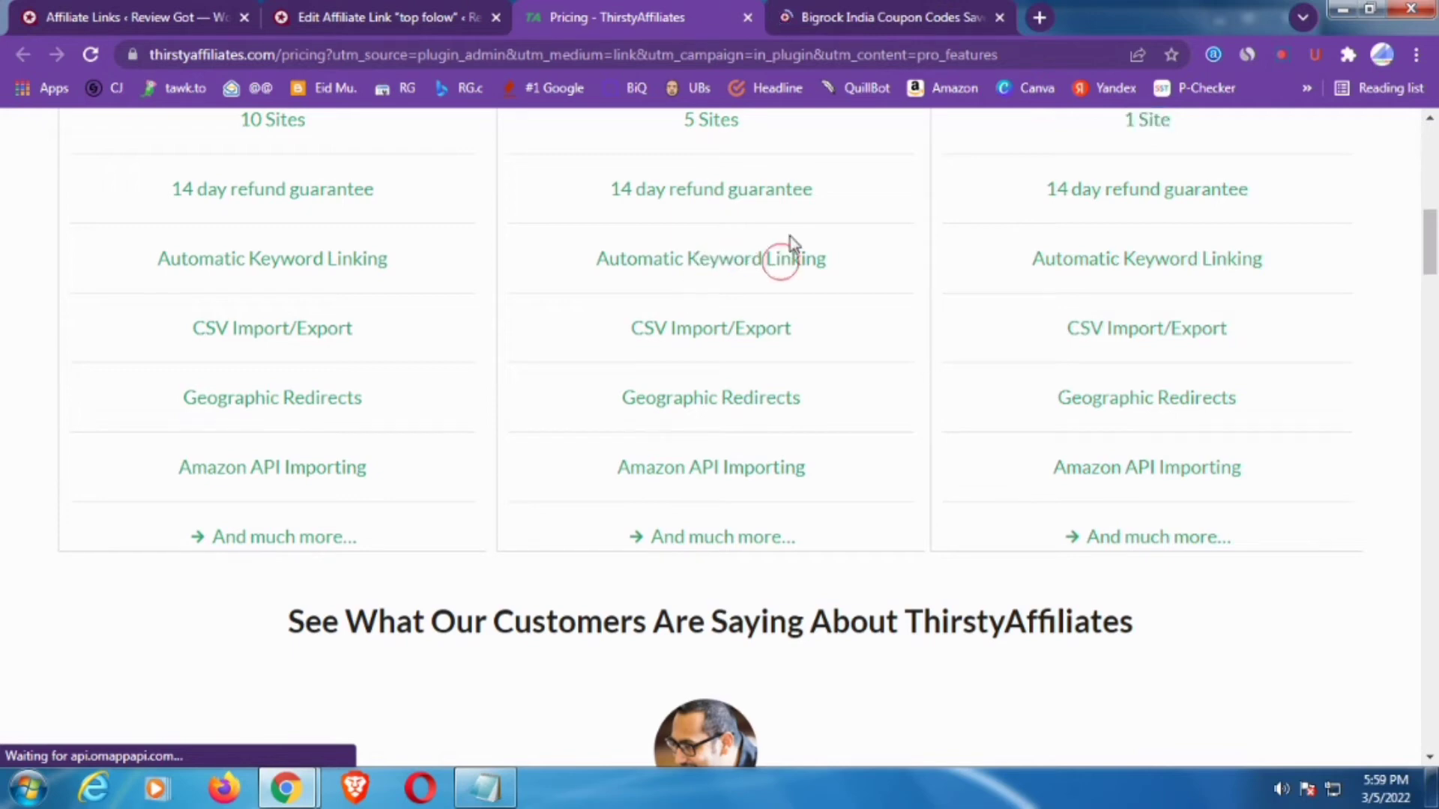